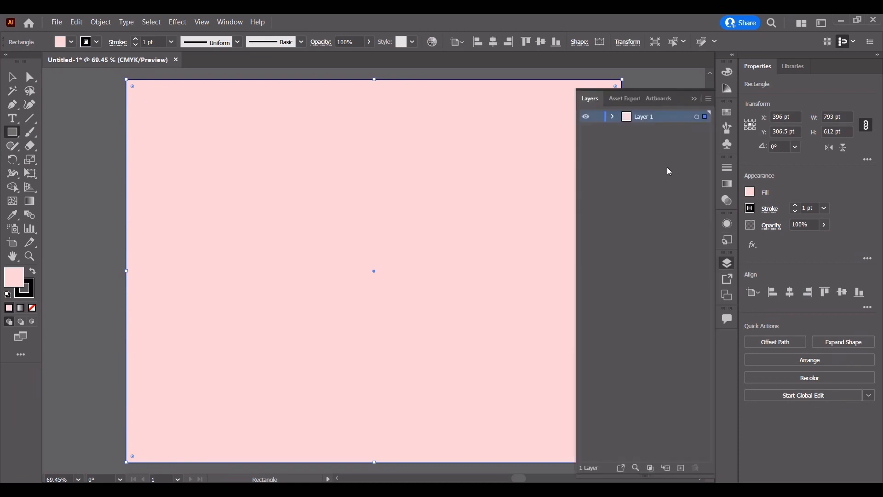
Deselect the pink background rectangle and add a new layer to the document
left_click(672, 344)
left_click(682, 468)
left_click(694, 99)
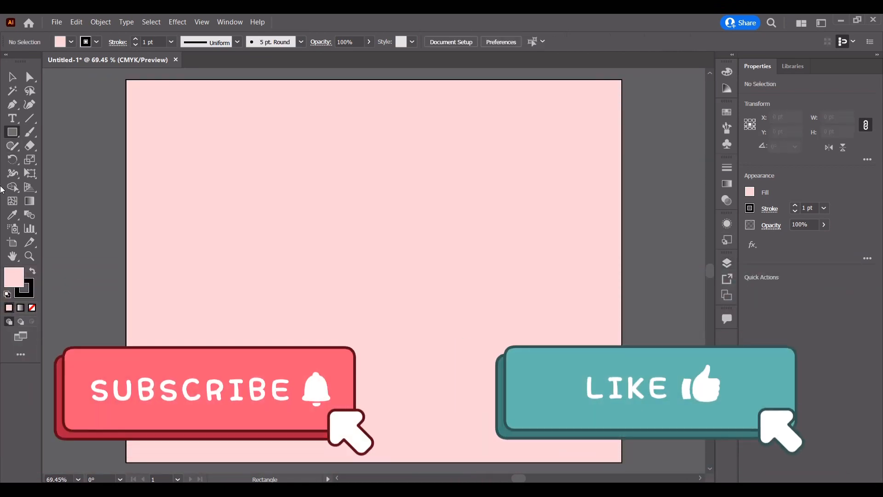
Create an area text frame across most of the artboard containing the word "POWER"
key("t")
left_click_drag(143, 119, 607, 371)
type("POWER")
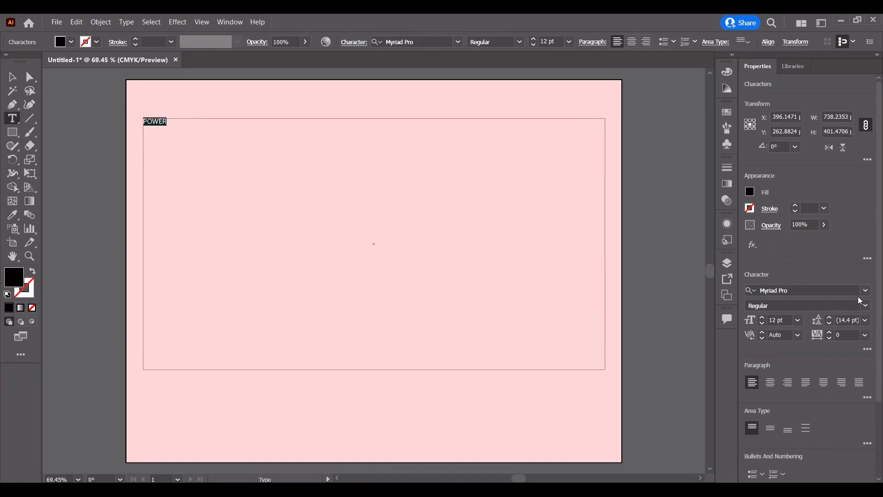
Set the POWER text to 200 pt in the Bahnschrift font
double_click(777, 321)
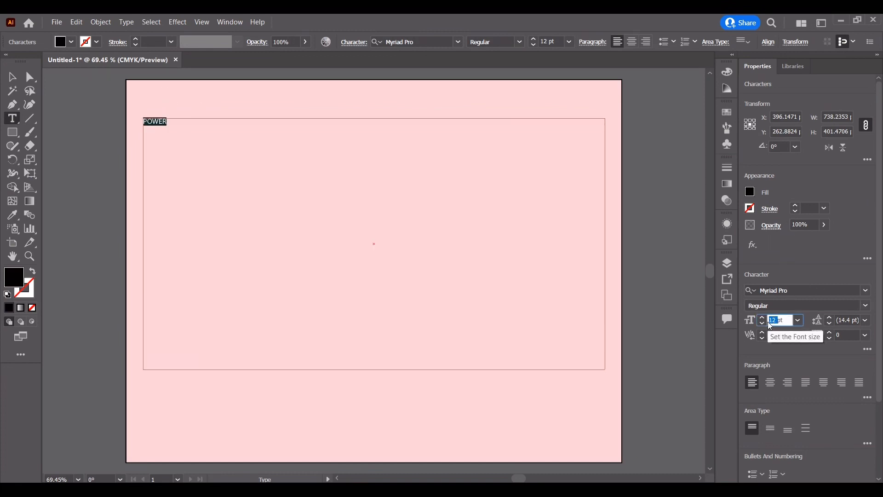
type("200pt")
key("Return")
left_click(866, 291)
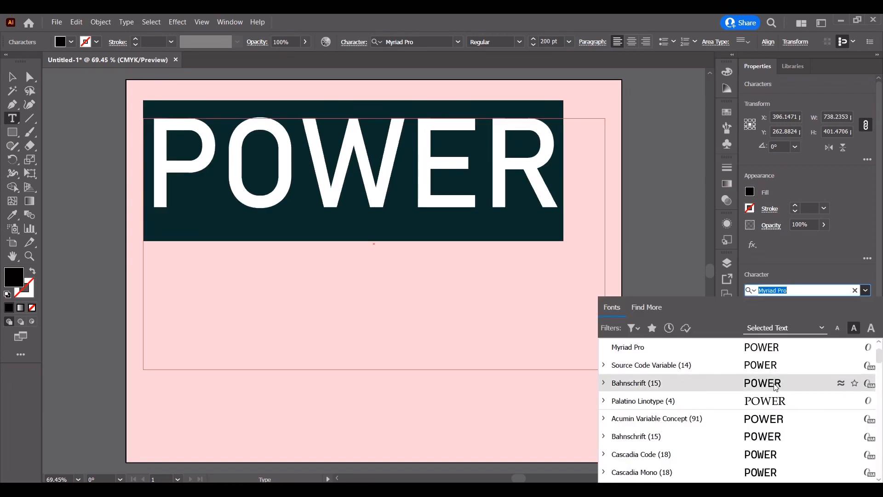
left_click(777, 381)
Move the POWER text down toward the artboard's middle and give it no fill with a black stroke
left_click(13, 79)
left_click_drag(290, 180, 310, 271)
left_click(750, 193)
left_click(623, 234)
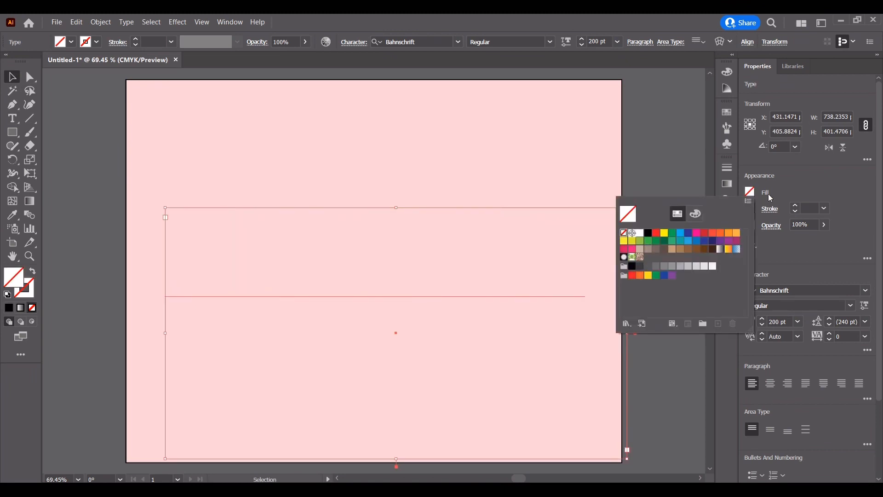
left_click(769, 197)
left_click(750, 209)
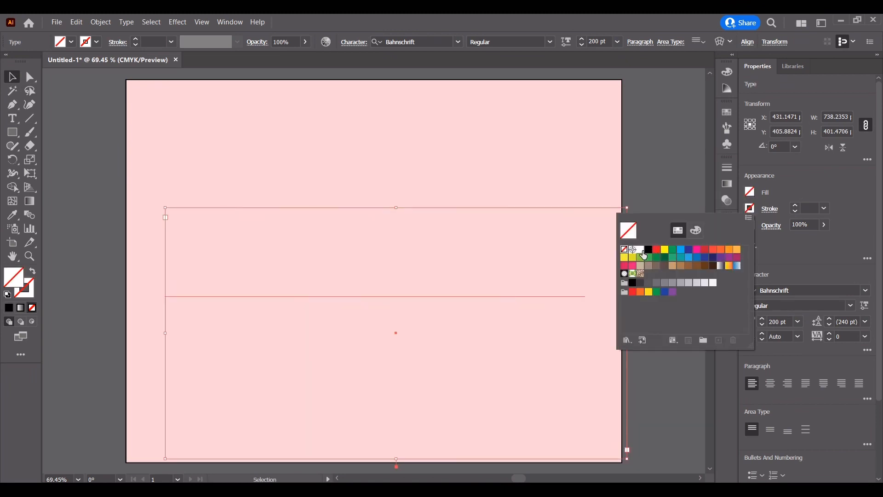
left_click(641, 251)
left_click(653, 254)
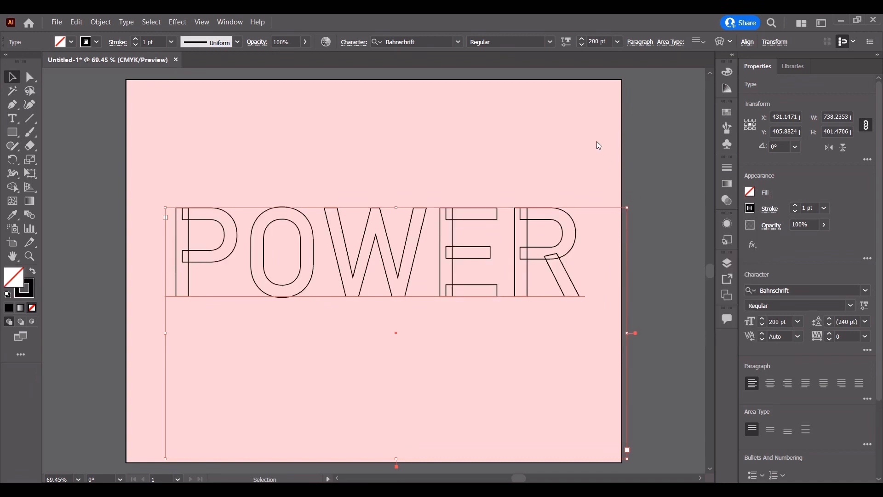
Change the POWER text's font to Franklin Gothic Demi and convert the text to outlines
left_click(867, 290)
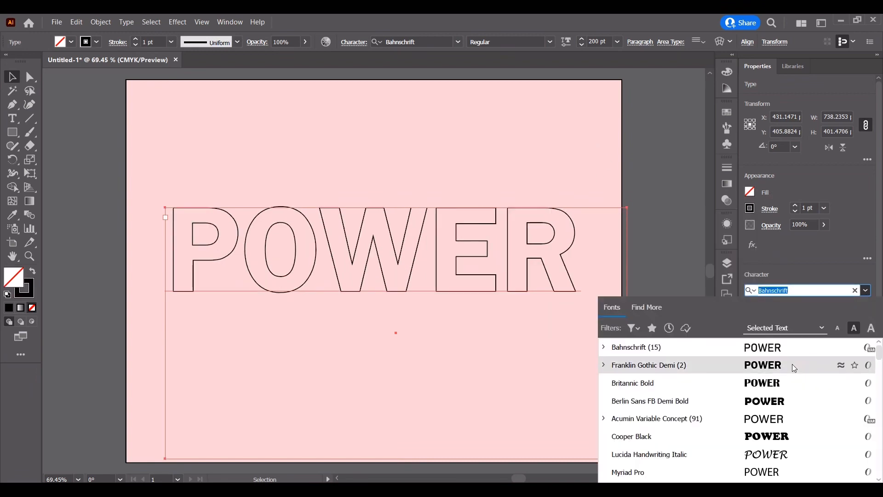
left_click(792, 364)
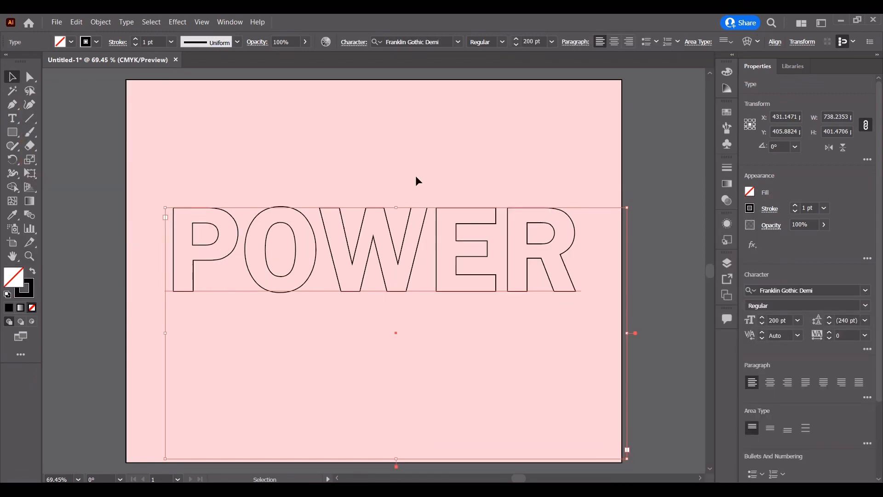
right_click(405, 244)
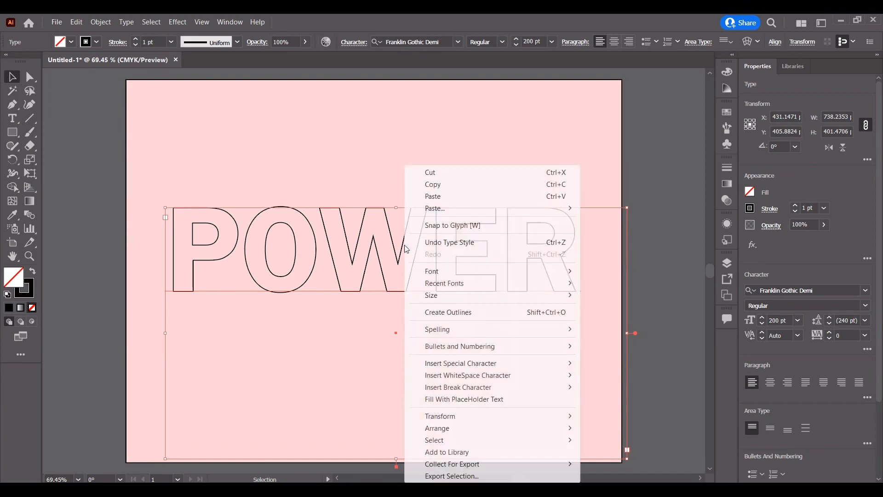
left_click(458, 313)
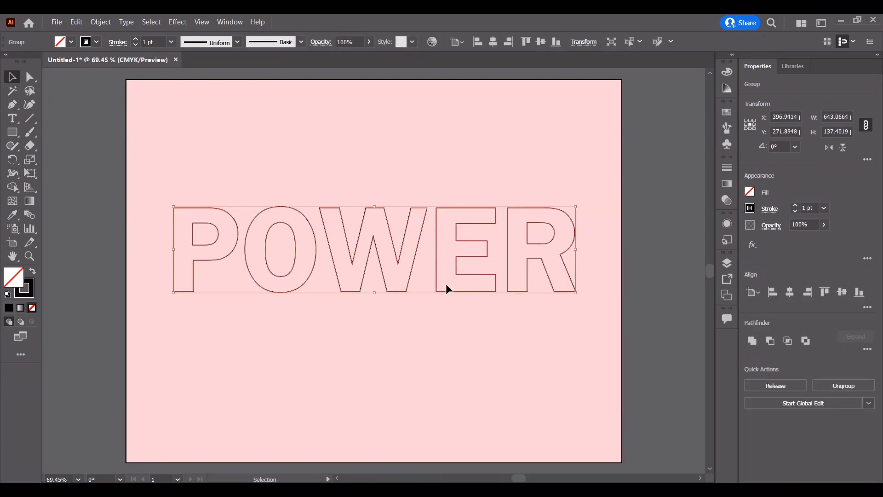
Delete the bottom edge of the P's stem and the left edge of its inner counter with Direct Selection
left_click(30, 77)
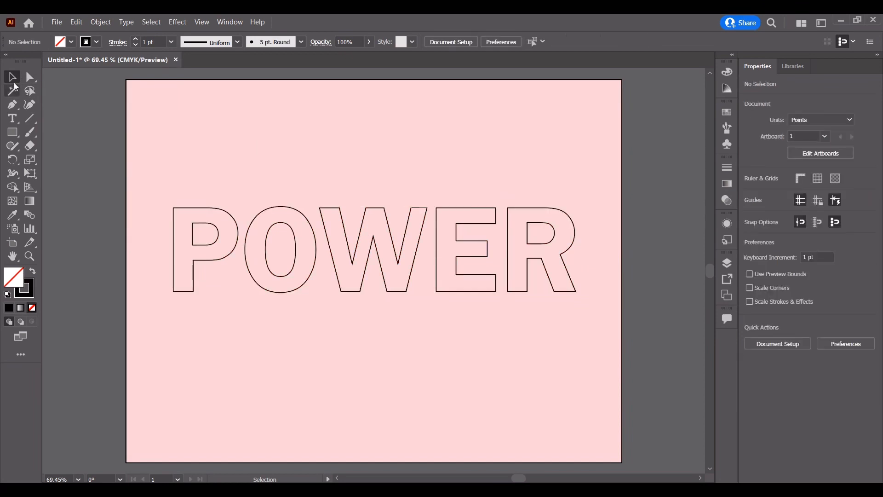
left_click(184, 291)
key("Delete")
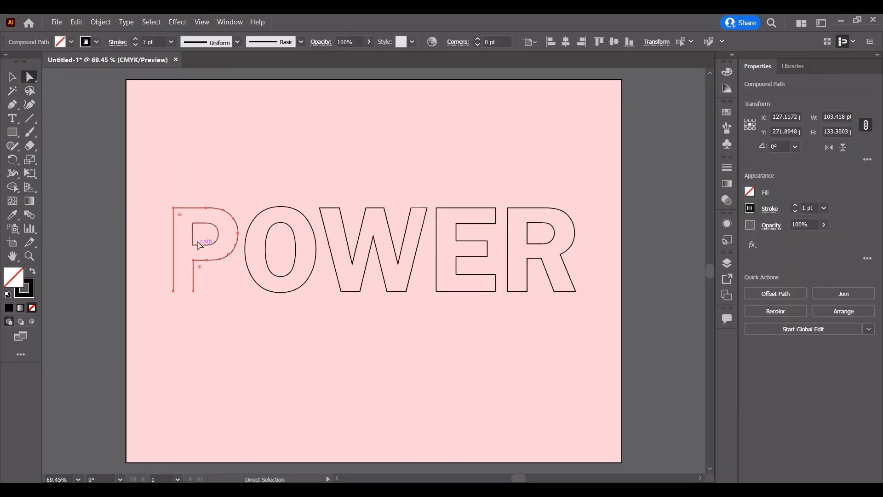
left_click(193, 239)
left_click(192, 234)
key("Delete")
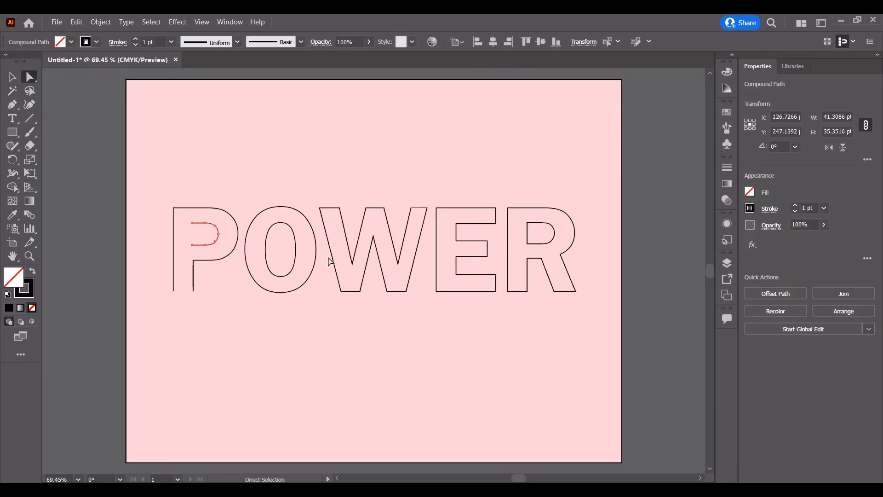
Delete the W's top right edge and the end edge of the E's upper arm
left_click(421, 203)
left_click(417, 208)
left_click(416, 205)
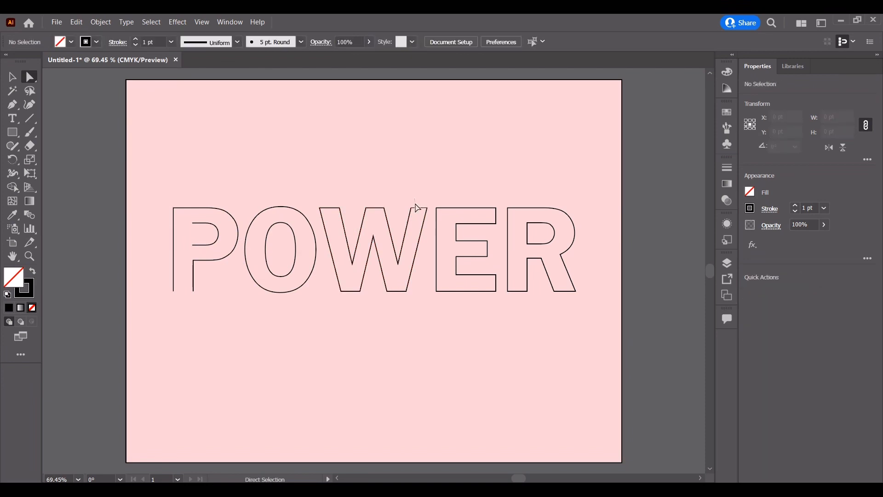
left_click(423, 215)
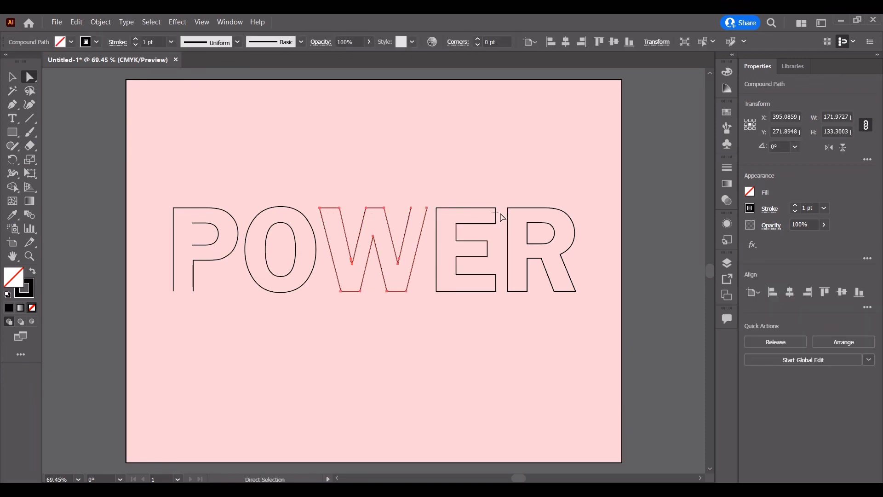
left_click_drag(501, 214, 502, 219)
key("Delete")
Delete the left edge of the R's inner counter and the bottom edge of its stem
left_click(529, 235)
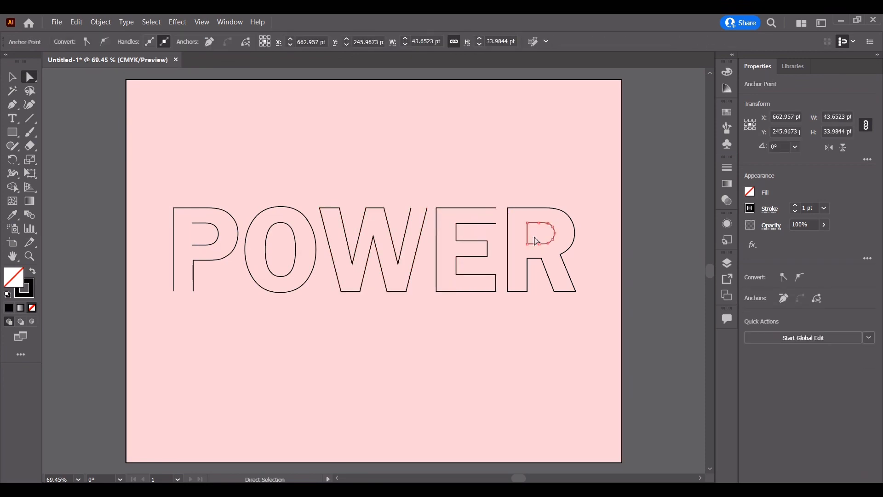
key("Delete")
left_click_drag(521, 305, 520, 308)
key("Delete")
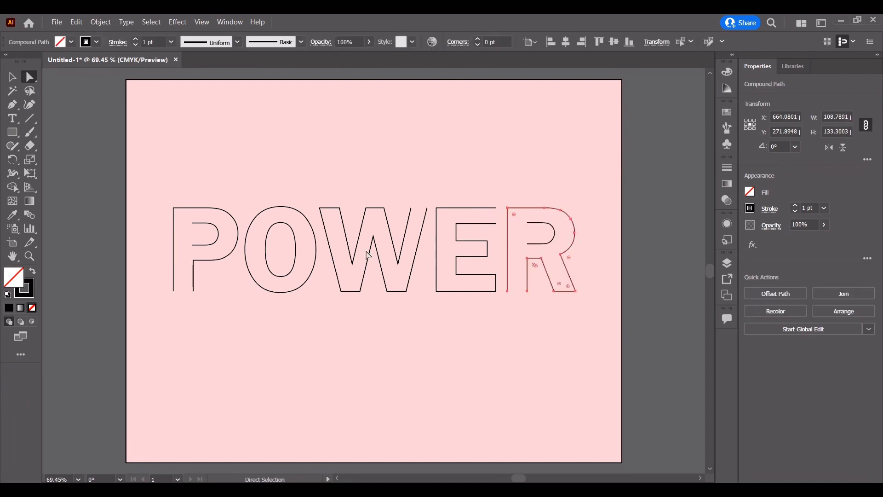
Delete the upper-right segments of the O's inner and outer outlines to open a gap
scroll(286, 232, "up", 2)
left_click(318, 258)
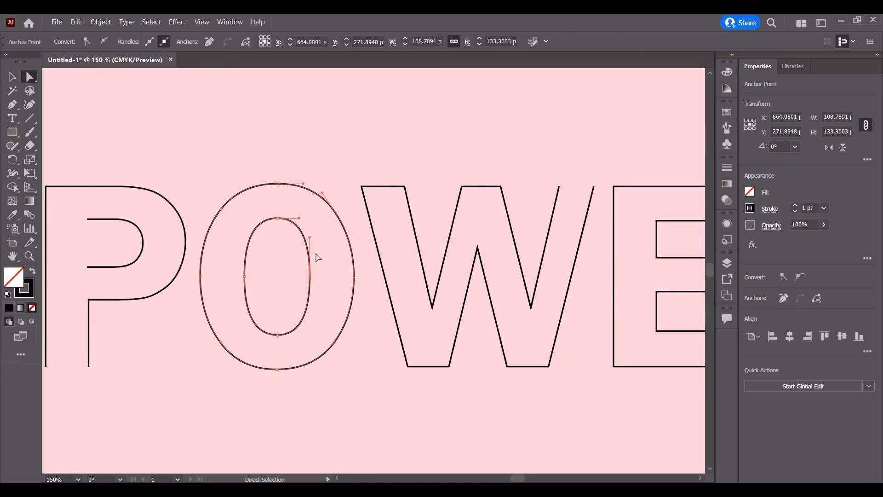
left_click(292, 244)
left_click_drag(297, 224, 294, 235)
key("Delete")
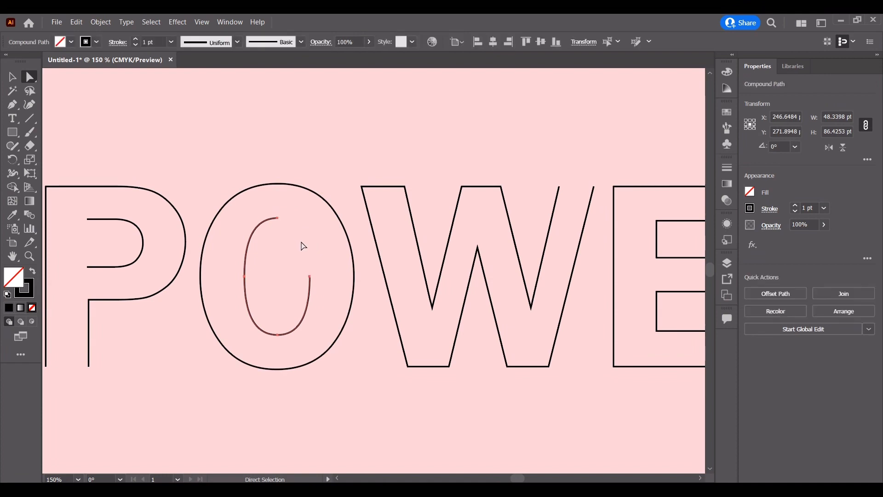
left_click_drag(317, 180, 318, 231)
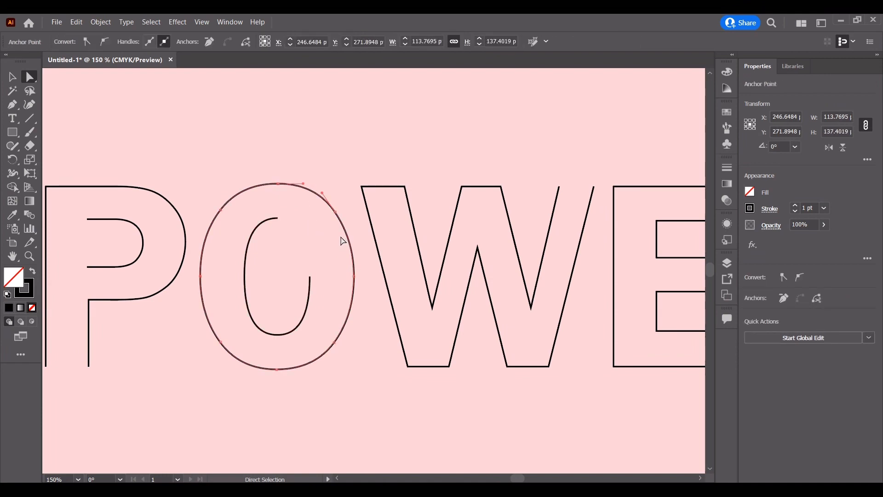
key("Delete")
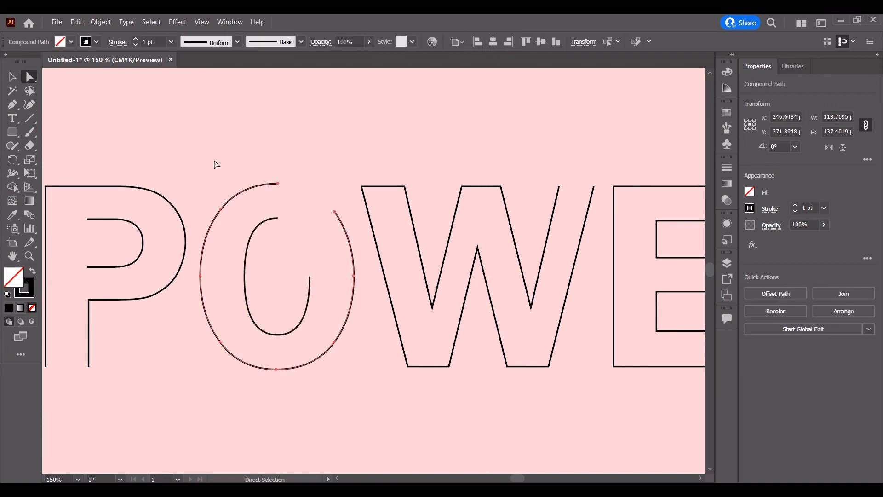
Join the O's open top ends with a short vertical Paintbrush line and set its stroke to 0.25 pt
left_click(29, 132)
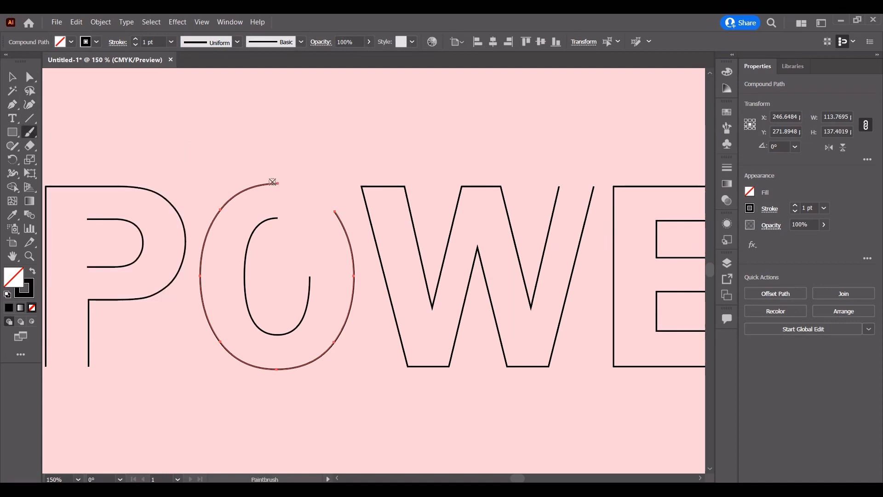
left_click_drag(278, 210, 278, 220)
key("v")
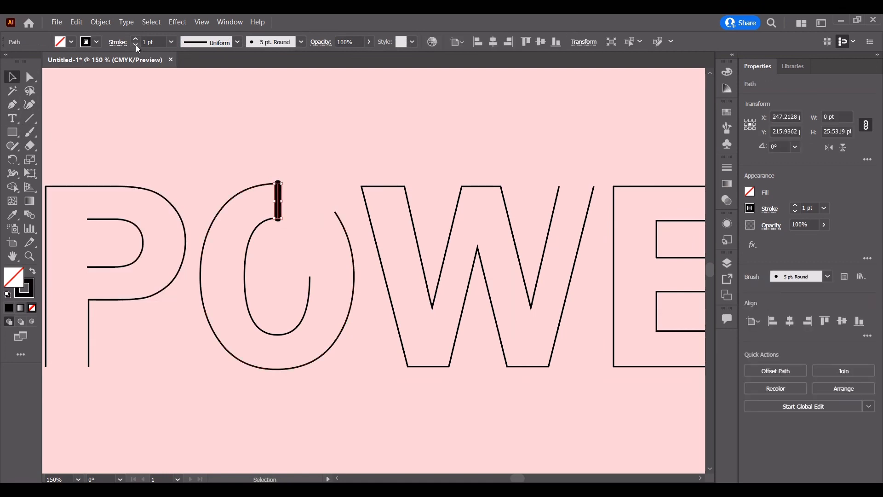
left_click(327, 138)
scroll(332, 182, "down", 3)
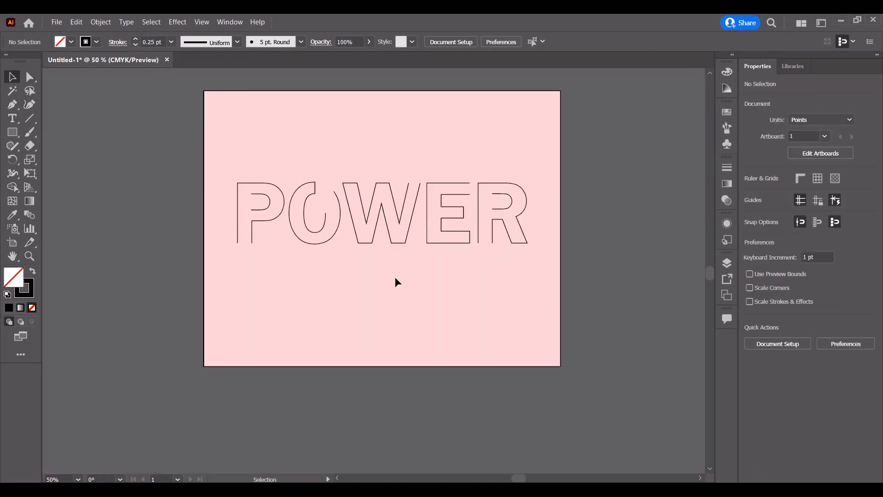
scroll(388, 320, "up", 1)
scroll(374, 318, "up", 1)
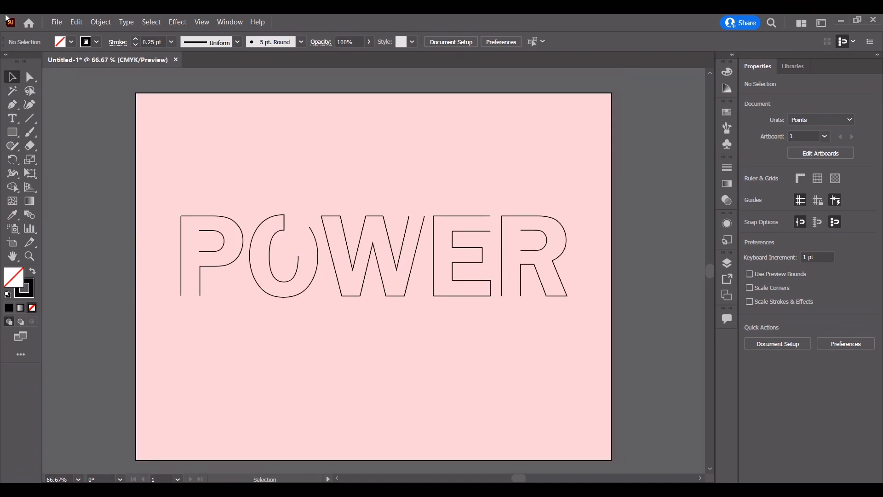
Draw a circle about 91 pt across above the W with the Ellipse tool and fill it dark grey
left_click_drag(12, 132, 69, 159)
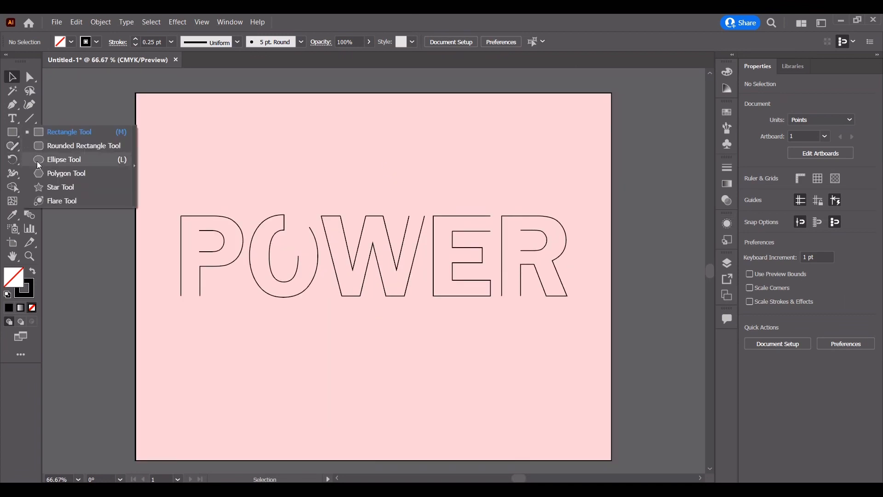
left_click_drag(329, 122, 385, 177)
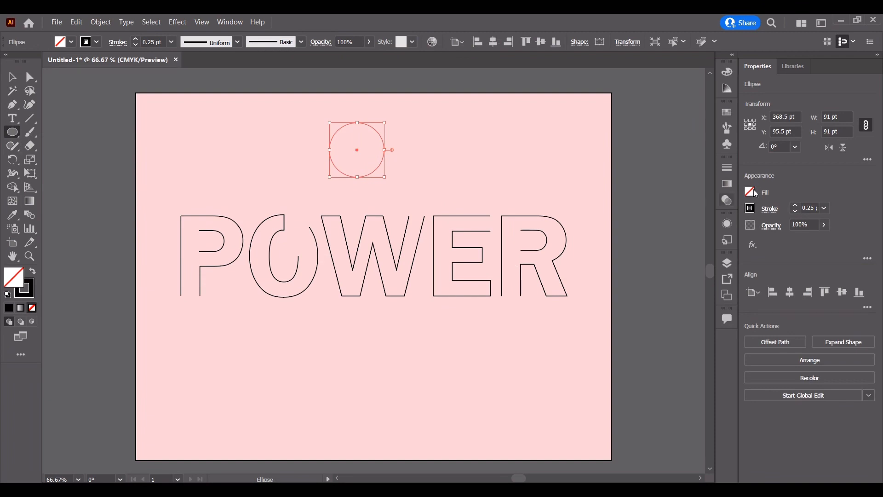
left_click(752, 192)
left_click(641, 266)
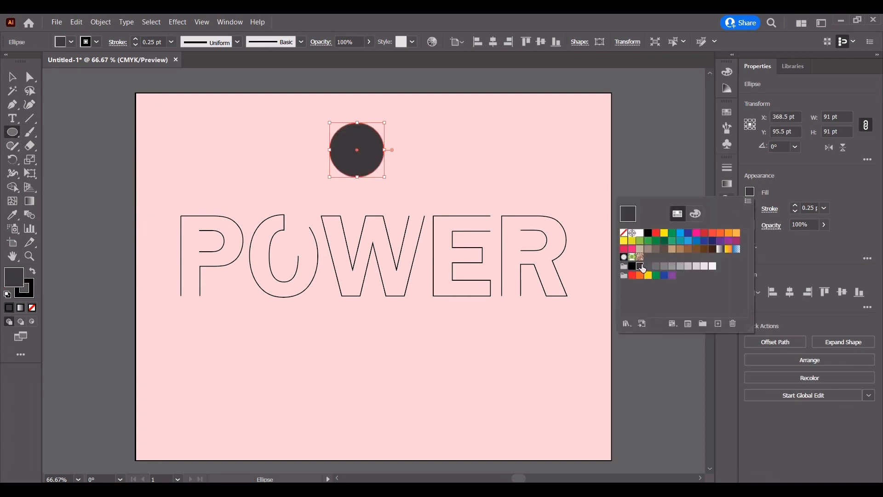
Set the circle's stroke weight to 12 pt
left_click(750, 208)
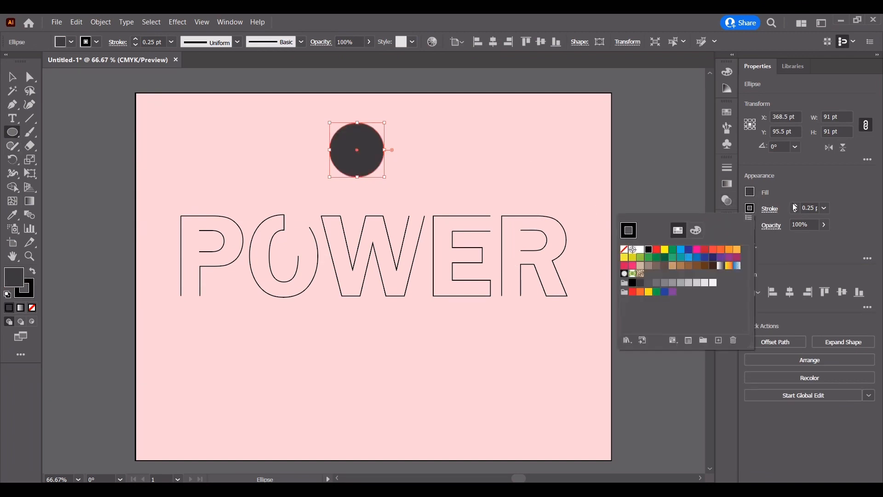
left_click(796, 206)
left_click(393, 176)
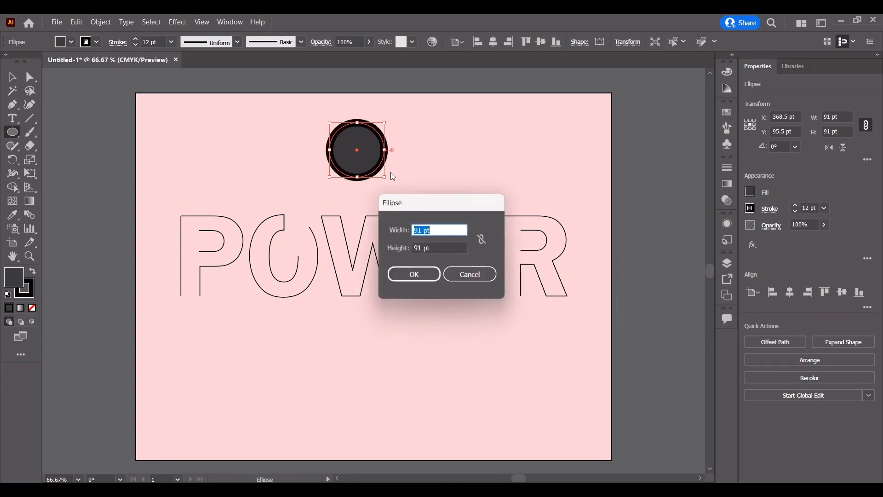
left_click(470, 274)
Shrink the circle to about 22 pt across and set its stroke weight to 4 pt
left_click_drag(387, 179, 344, 136)
left_click(795, 211)
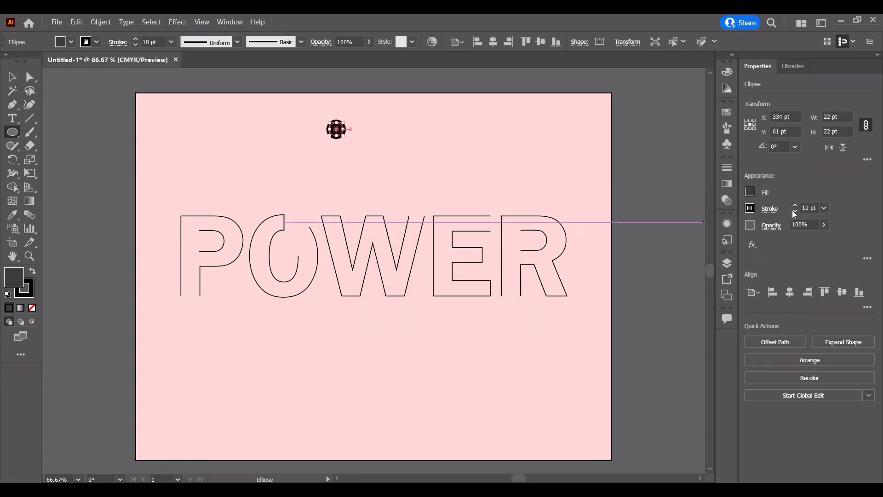
left_click(504, 159)
left_click(469, 275)
left_click(9, 76)
left_click(205, 169)
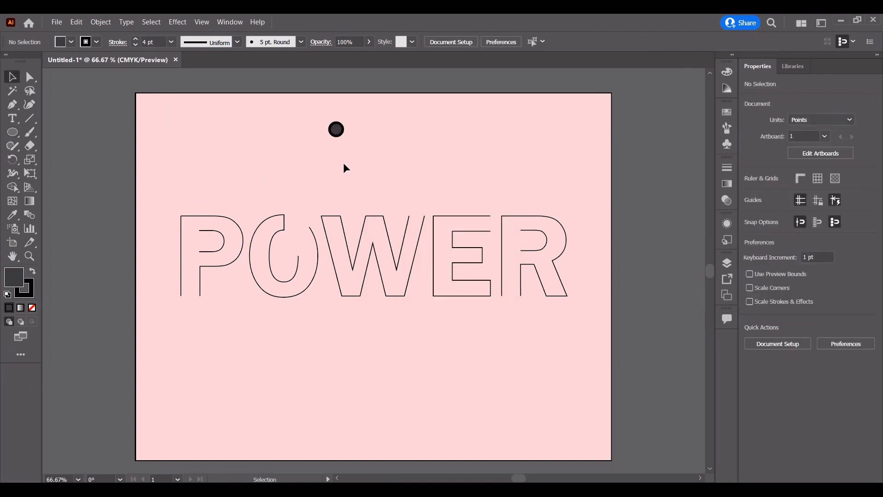
Group the small circle and move it onto the gap at the O's upper right
scroll(345, 161, "up", 1)
left_click(337, 140)
right_click(340, 136)
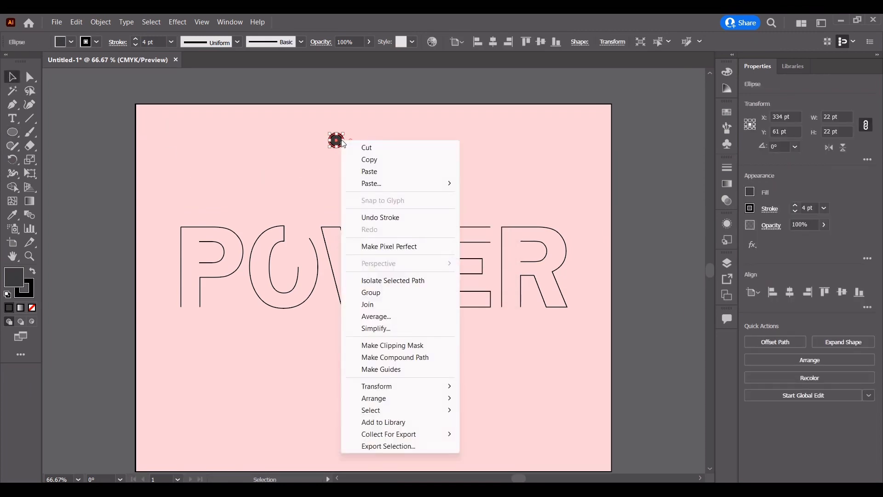
left_click(388, 290)
left_click_drag(338, 147, 311, 244)
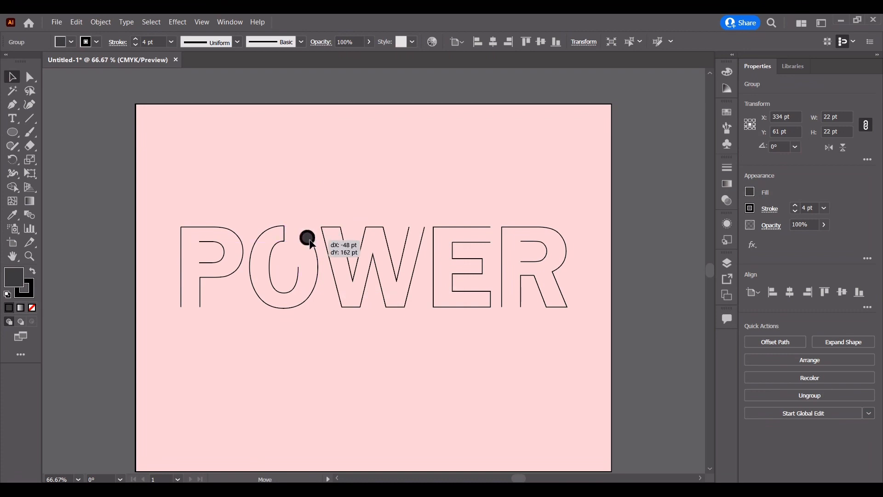
Shrink the circle group to about 15 pt across at the O's upper-right open end and send it to the back
scroll(313, 274, "up", 3)
mouse_move(319, 151)
left_mouse_down()
mouse_move(305, 190)
mouse_move(313, 182)
left_mouse_up()
right_click(313, 181)
mouse_move(368, 368)
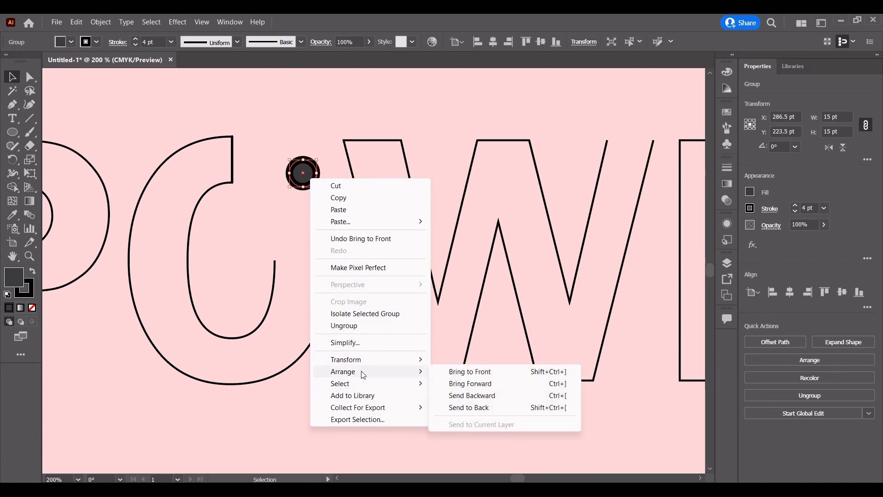
left_click(488, 410)
left_click(328, 189)
left_click(311, 181)
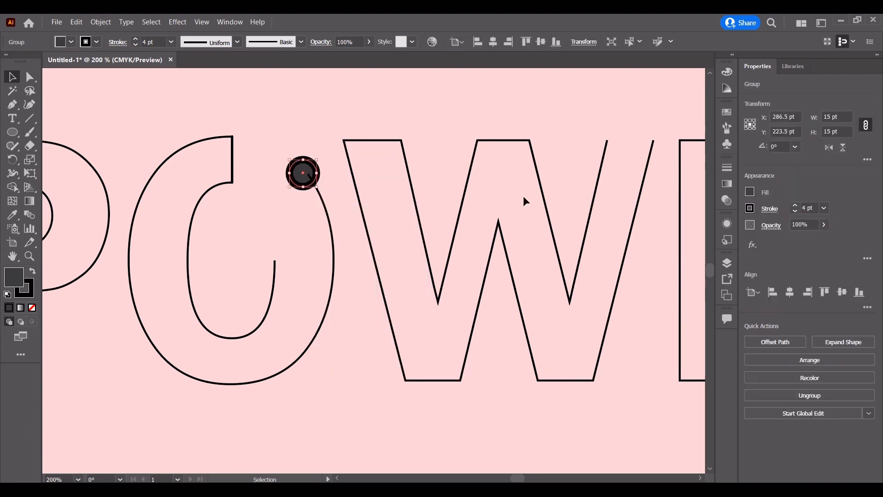
Set the stroke weight of the circle at the O's open end to 2 pt
left_click(796, 211)
left_click(796, 212)
left_click(795, 205)
left_click(393, 182)
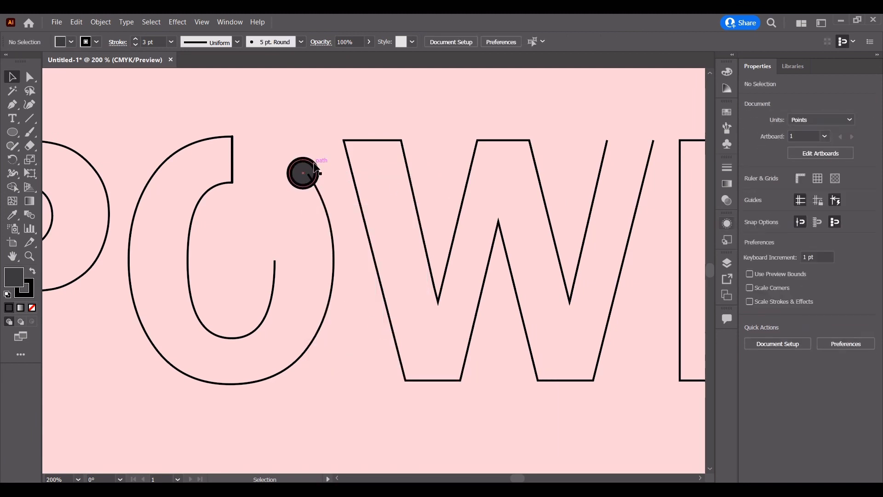
left_click(293, 174)
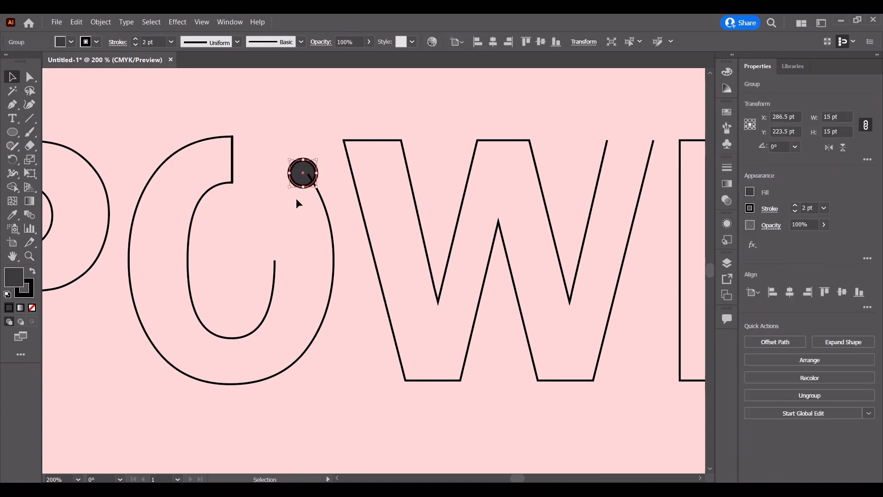
Shrink the circle to about 9 by 10 pt and position it on the end of the O's outer curve
left_click_drag(317, 162, 307, 176)
left_click(348, 236)
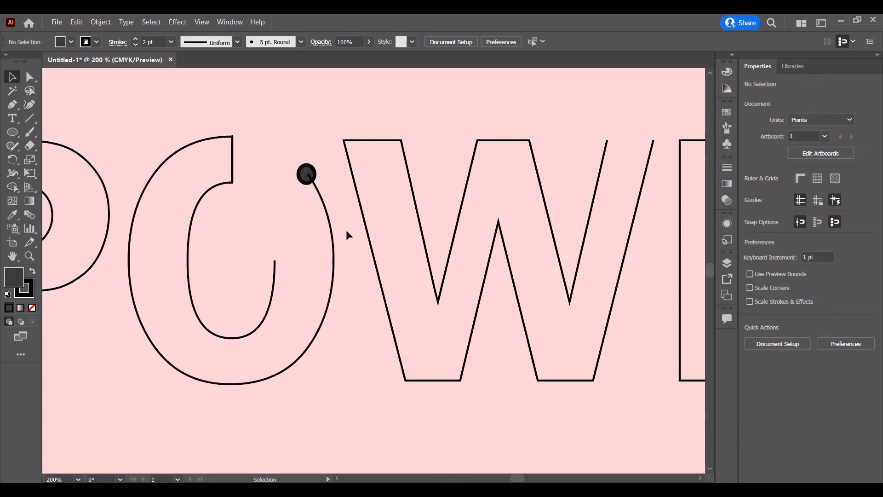
scroll(284, 217, "up", 1)
left_click_drag(317, 158, 320, 158)
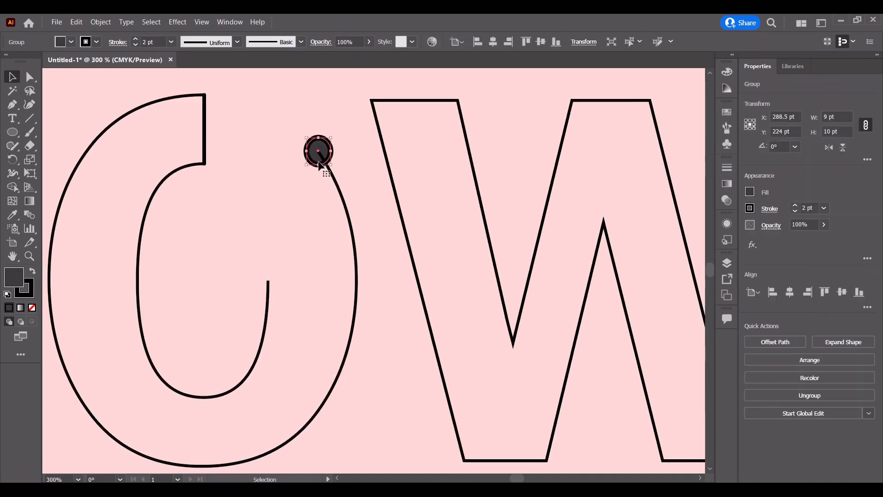
left_click(302, 201)
scroll(302, 203, "down", 5)
scroll(302, 221, "up", 5)
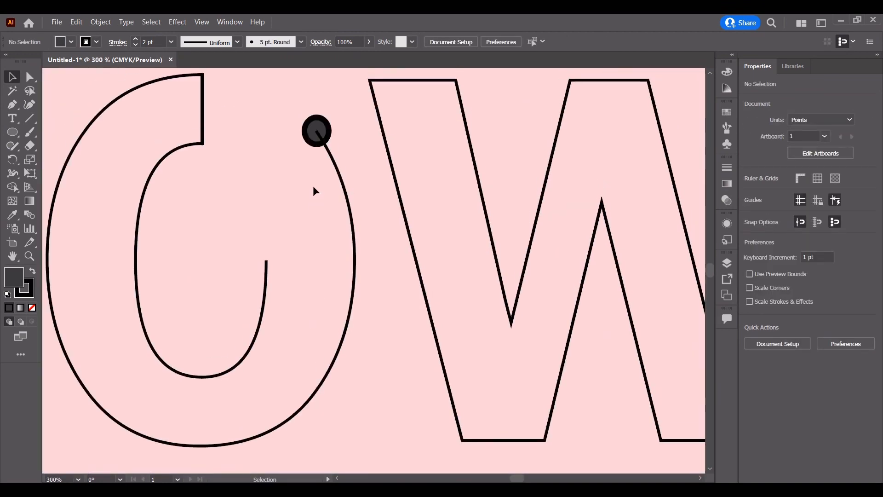
Enlarge the circle on the O's outer curve slightly, to about 10 by 11 pt
left_click(325, 138)
left_click(322, 134)
left_click_drag(316, 130, 328, 132)
left_click(300, 186)
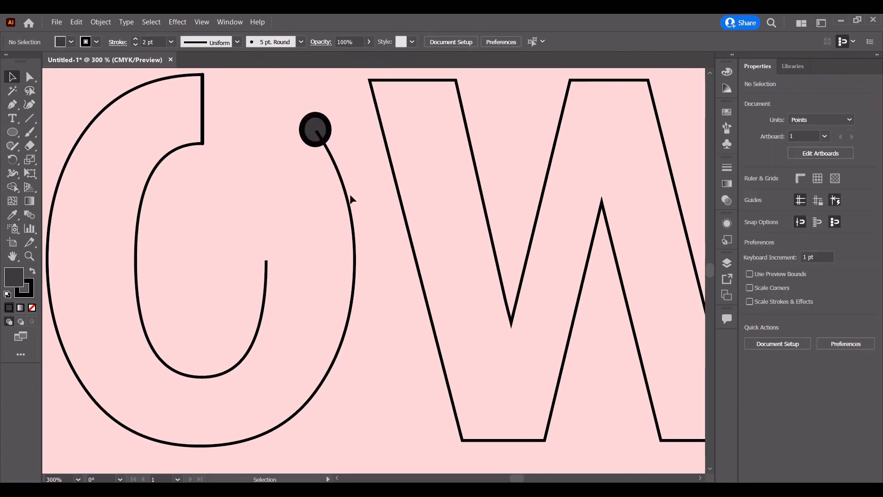
scroll(324, 194, "down", 1)
left_click_drag(327, 168, 310, 198)
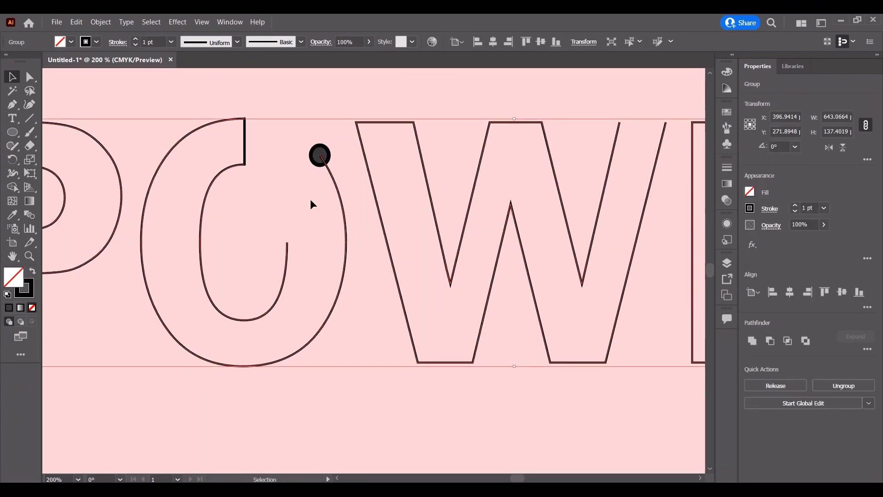
Copy the circle onto the two open ends at the W's upper right
left_click(309, 147)
left_click_drag(317, 159, 628, 132)
left_click_drag(628, 132, 667, 128)
left_click(483, 349)
Copy the circle onto the O's inner open end and the P's open ends, inside the bowl and at the stem base
scroll(483, 349, "left", 5)
left_click_drag(468, 220, 175, 216)
left_click_drag(174, 216, 174, 353)
left_click(171, 184)
left_click_drag(173, 349, 117, 350)
left_click(225, 401)
Copy the circle onto the E's two upper-right open ends and the R's open ends, inside the bowl and at the stem base
scroll(225, 401, "right", 8)
left_click_drag(175, 126, 379, 179)
left_click(386, 147)
left_click(387, 187)
left_click_drag(377, 173, 467, 170)
left_click_drag(467, 169, 407, 369)
left_click(474, 382)
scroll(256, 374, "down", 2)
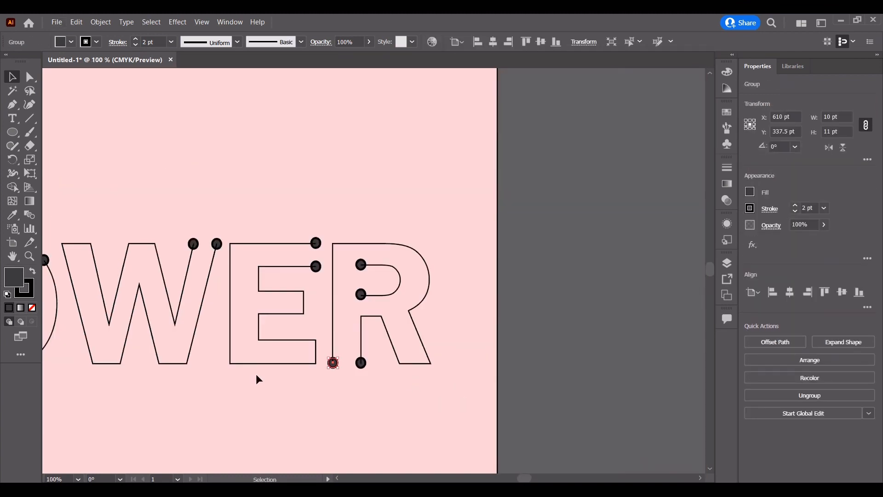
left_click_drag(321, 401, 421, 384)
scroll(420, 384, "down", 1)
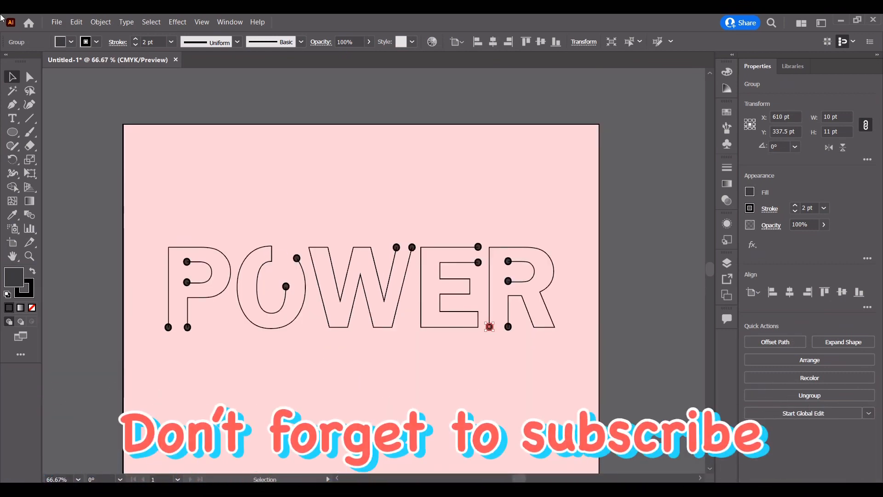
Set the stroke weight of the grouped POWER letter outlines to 3 pt
scroll(431, 358, "down", 2)
scroll(431, 358, "down", 1)
left_click(424, 378)
left_click_drag(423, 379, 429, 379)
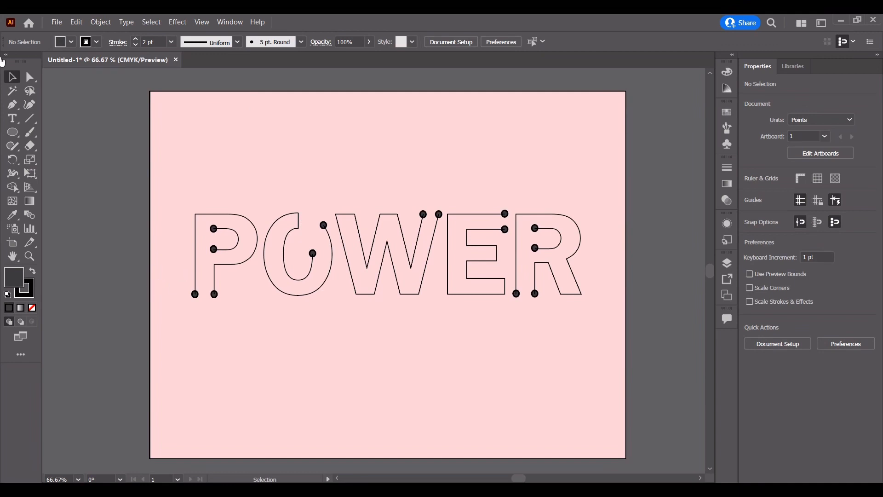
left_click(298, 244)
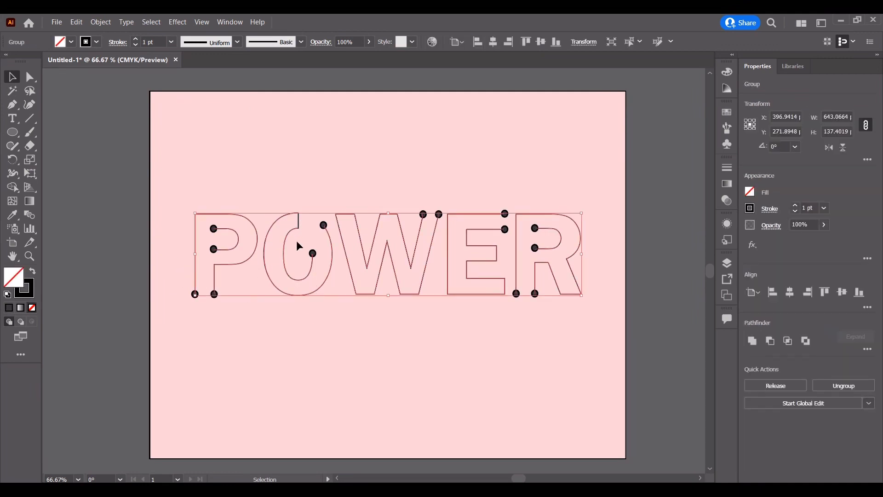
left_click(796, 205)
left_click(797, 208)
left_click(375, 390)
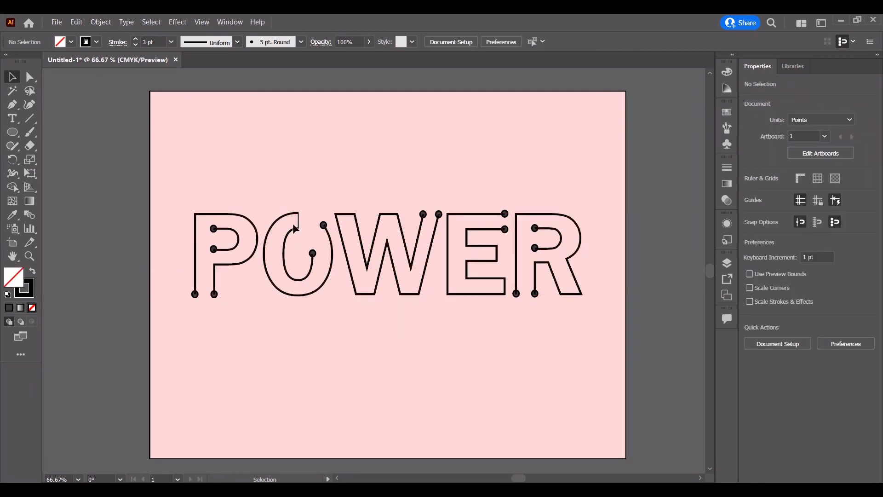
Set the stroke weight of the short vertical line at the O's upper gap to 0.5 pt
left_click(298, 221)
left_click(796, 207)
left_click(415, 398)
left_click(299, 224)
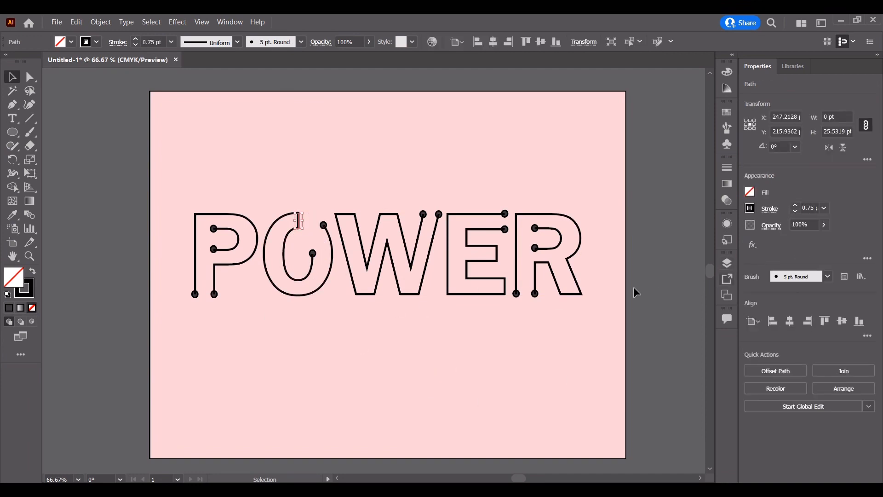
left_click(636, 292)
left_click(299, 221)
left_click(515, 339)
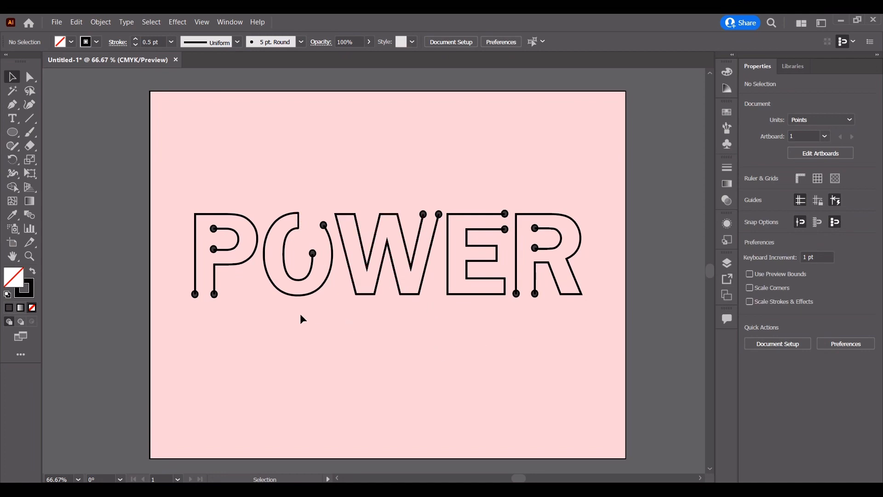
Change the stroke colour of the grouped POWER letter outlines to white
left_click(195, 267)
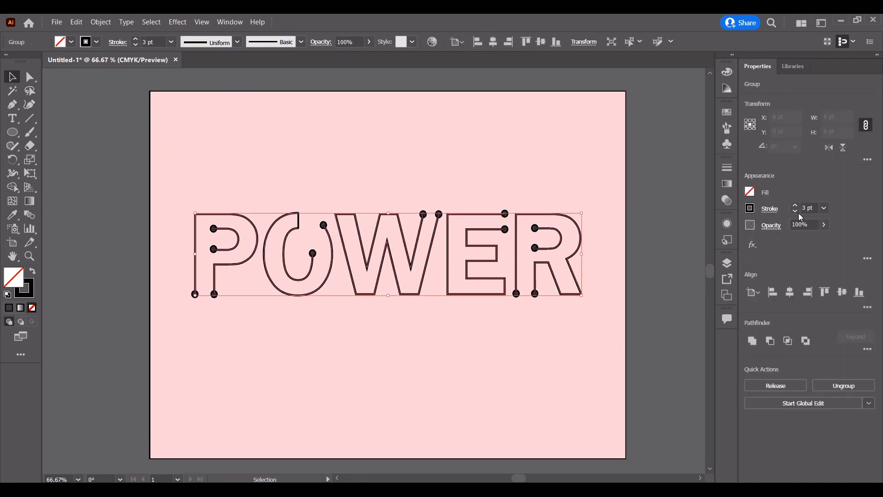
left_click(750, 209)
left_click(641, 249)
left_click(548, 344)
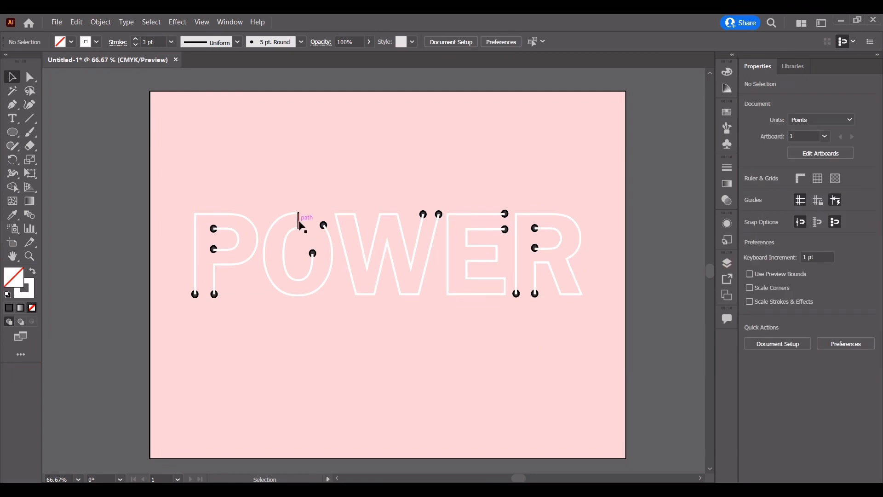
Change the stroke colour of the short vertical line at the O's upper gap to white
left_click(300, 221)
left_click(750, 210)
left_click(640, 250)
left_click(544, 339)
left_click_drag(247, 275, 247, 275)
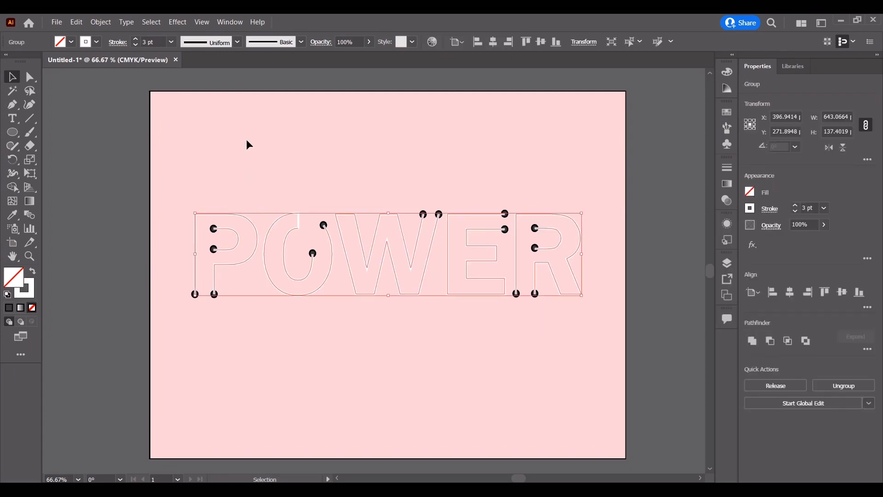
left_click(152, 23)
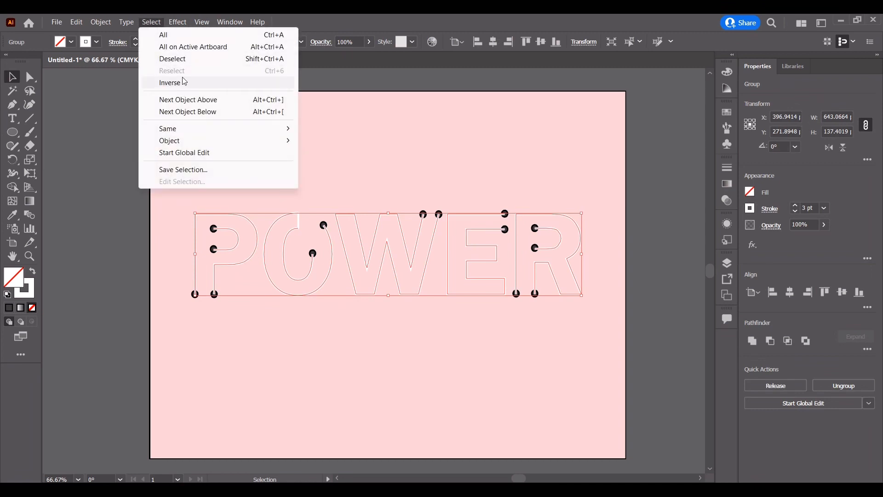
left_click(178, 23)
left_click(478, 114)
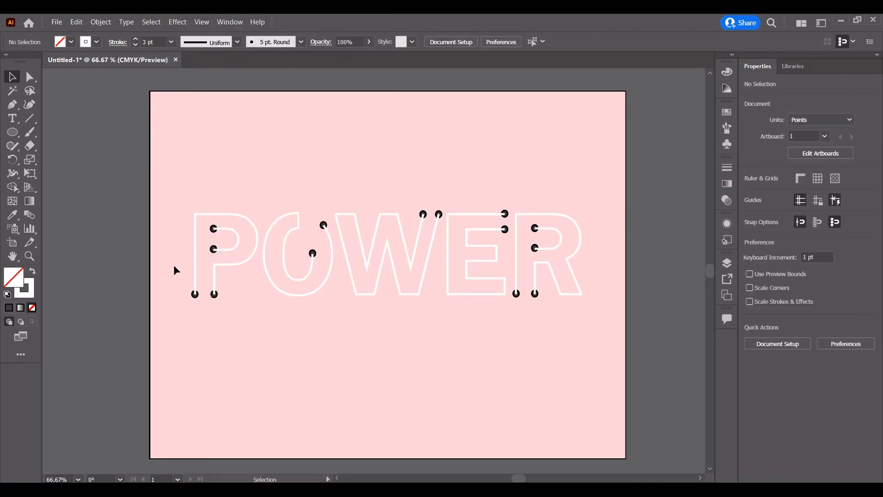
Apply a Drop Shadow to the POWER outlines in Multiply mode with 75% opacity, 7 pt X and Y offsets and 5 pt blur
left_click_drag(175, 266, 243, 265)
left_click(178, 23)
mouse_move(201, 171)
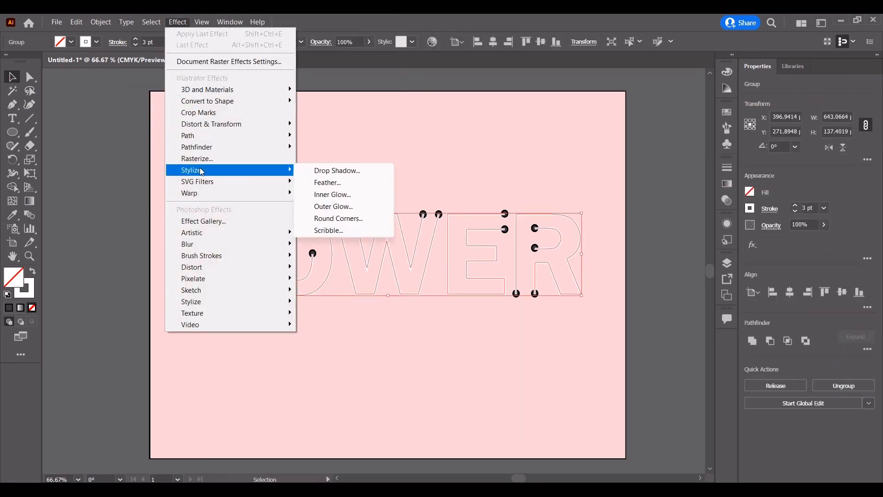
left_click(324, 171)
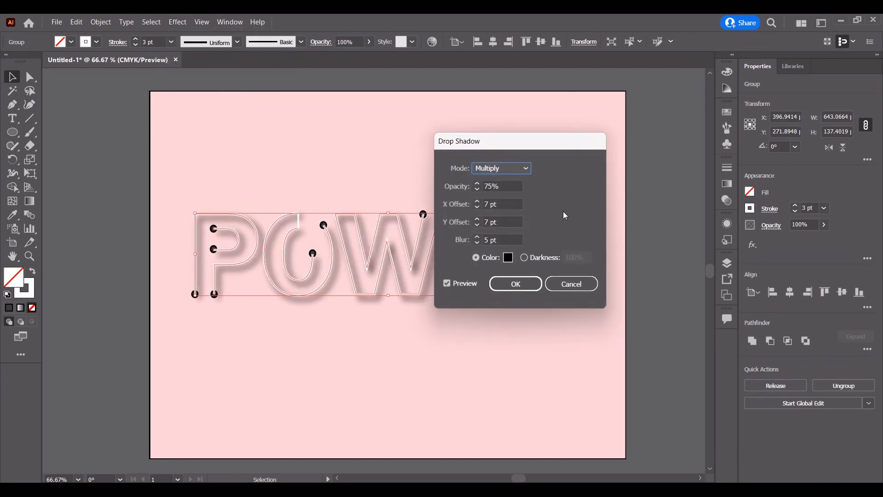
left_click(516, 283)
left_click(481, 344)
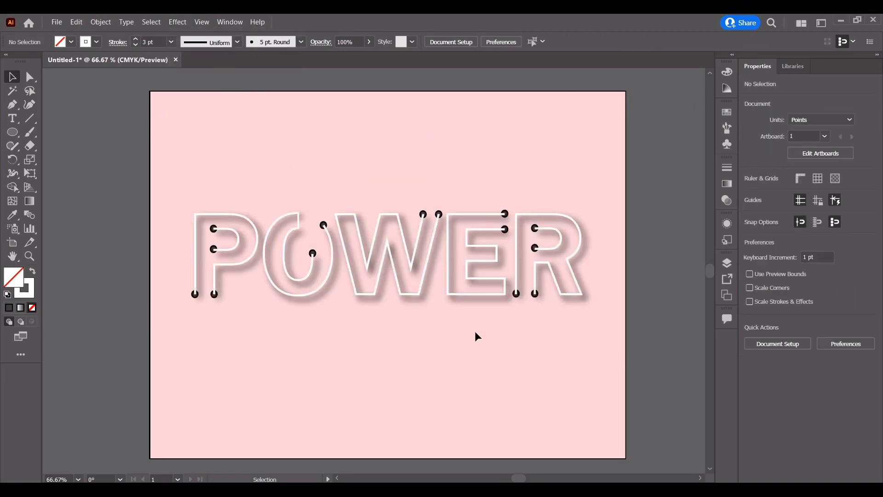
Apply a white Inner Glow to the POWER outlines in Multiply mode, from the center, with 75% opacity and 5 pt blur
left_click_drag(184, 270, 230, 283)
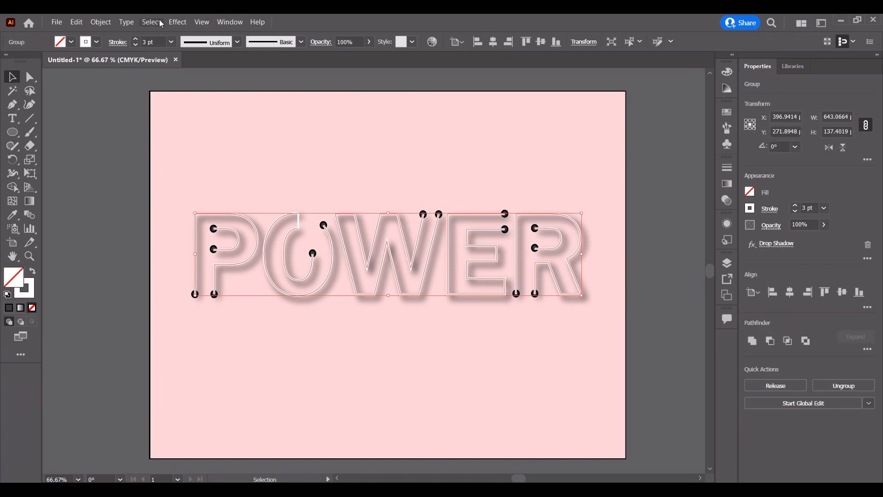
left_click(177, 22)
mouse_move(248, 170)
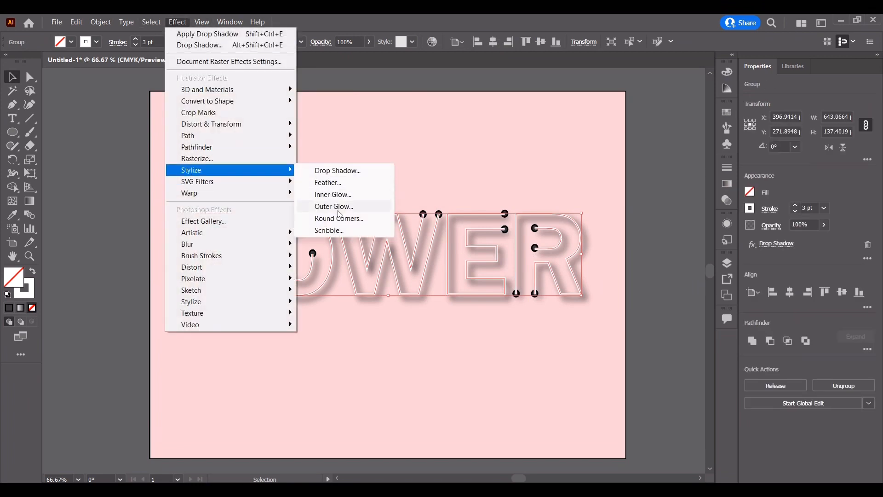
left_click(339, 197)
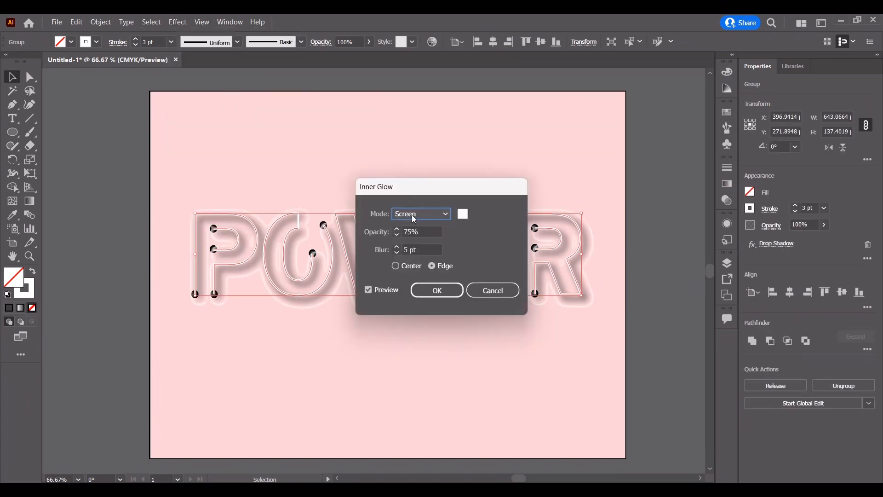
left_click(396, 266)
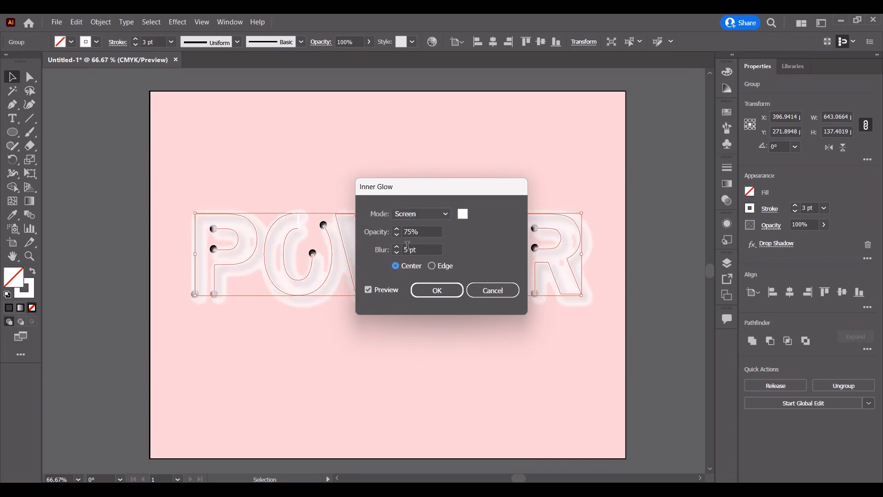
left_click(421, 215)
left_click(416, 227)
left_click(415, 215)
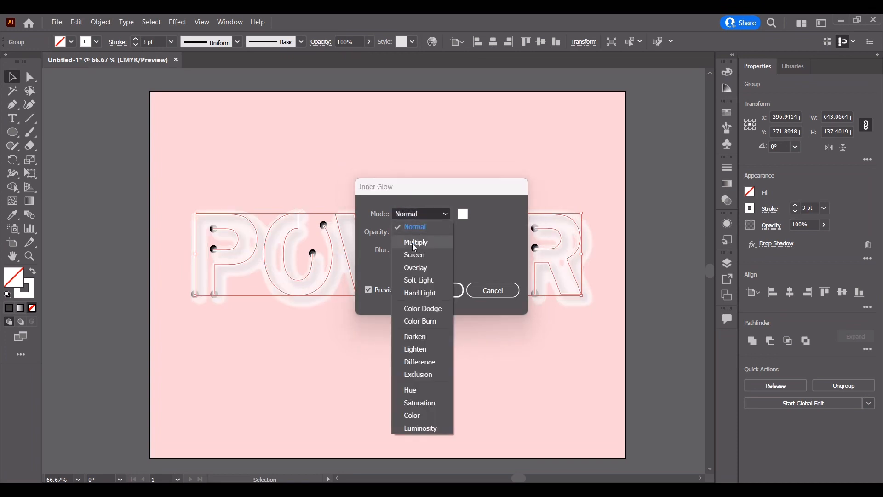
left_click(416, 238)
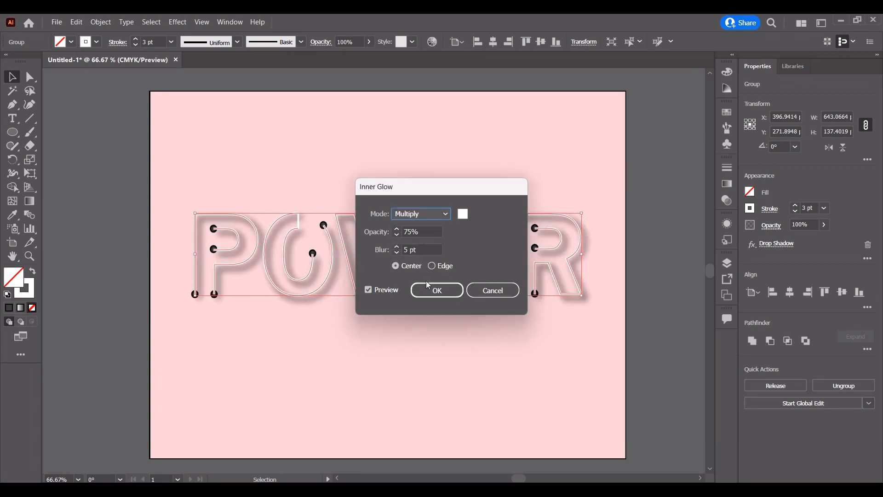
left_click(437, 290)
left_click(327, 332)
Apply a white Outer Glow to the POWER outlines in Screen mode with 20% opacity and 10 pt blur
left_click(195, 257)
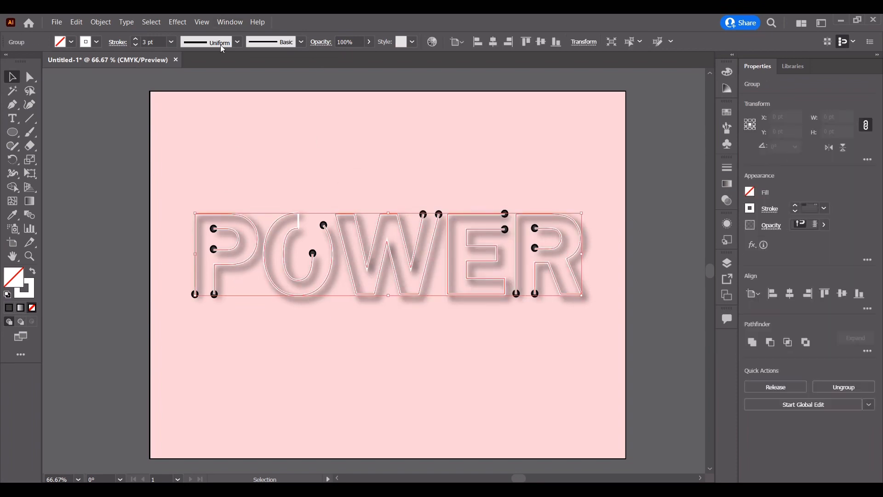
left_click(177, 22)
mouse_move(221, 170)
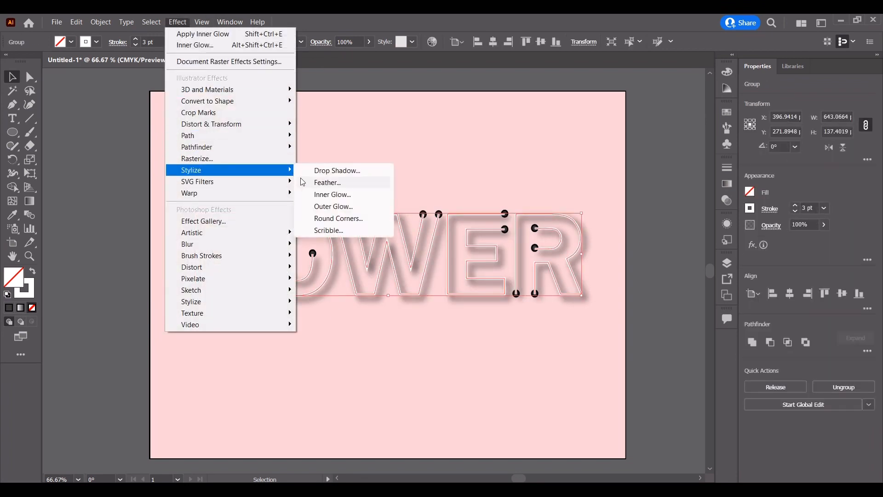
left_click(326, 207)
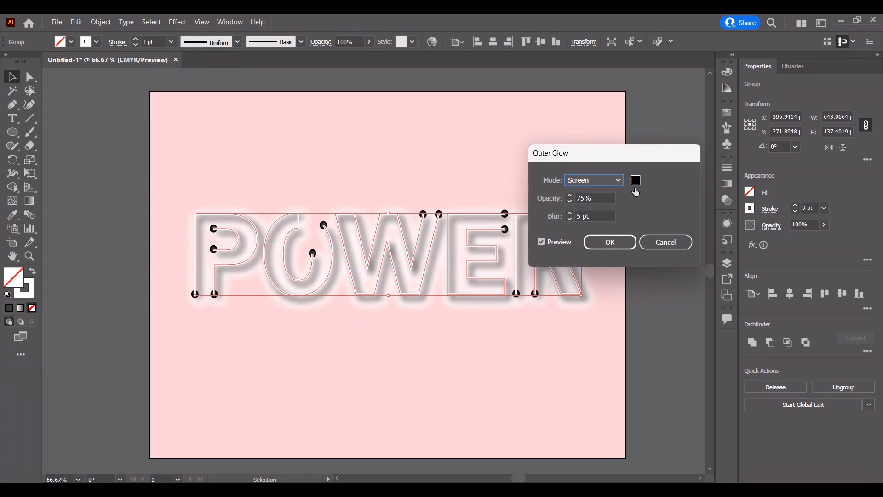
left_click(636, 180)
left_click(737, 168)
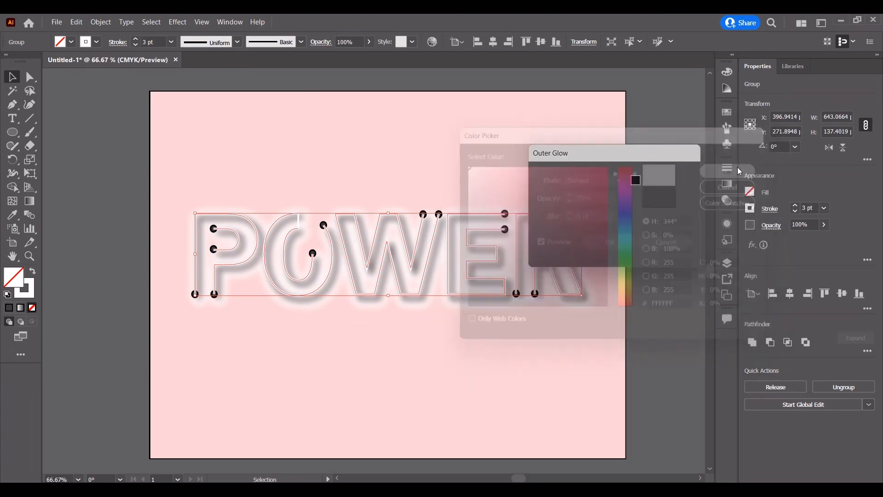
left_click(571, 218)
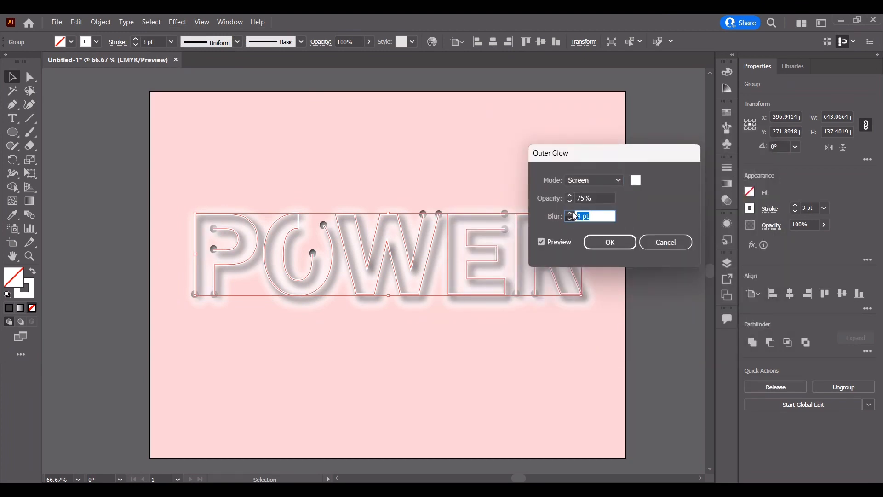
left_click(570, 218)
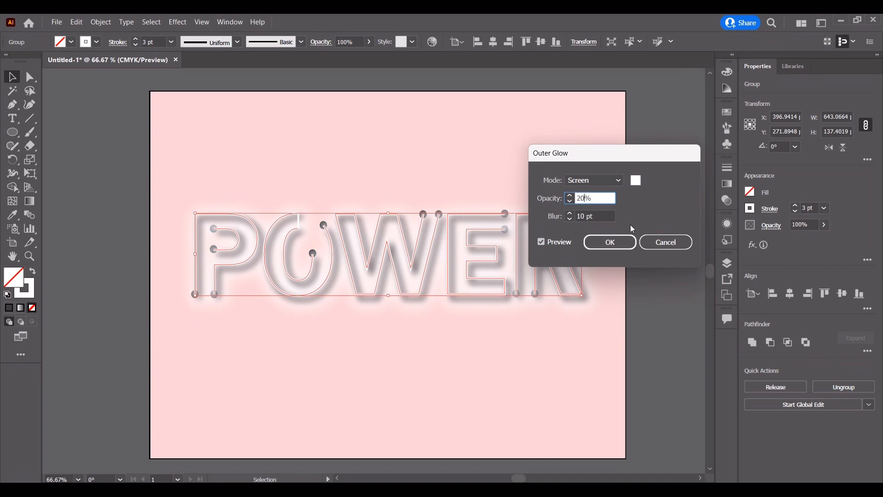
left_click(615, 244)
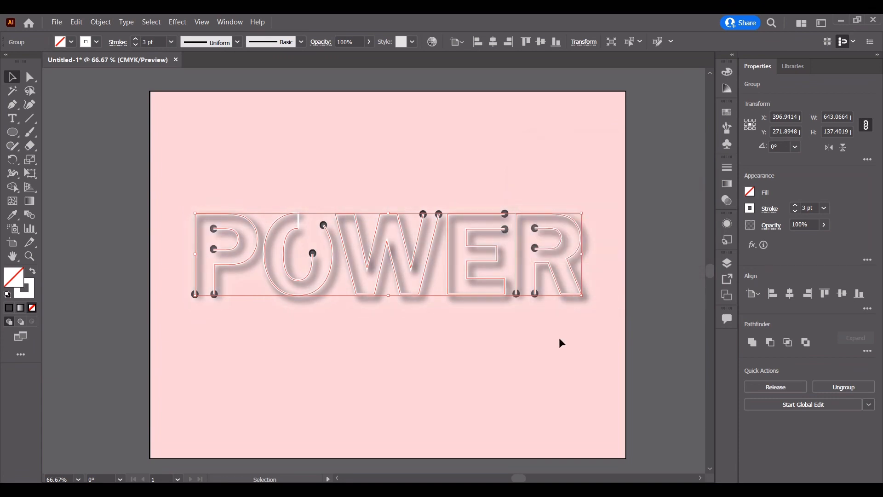
left_click(560, 342)
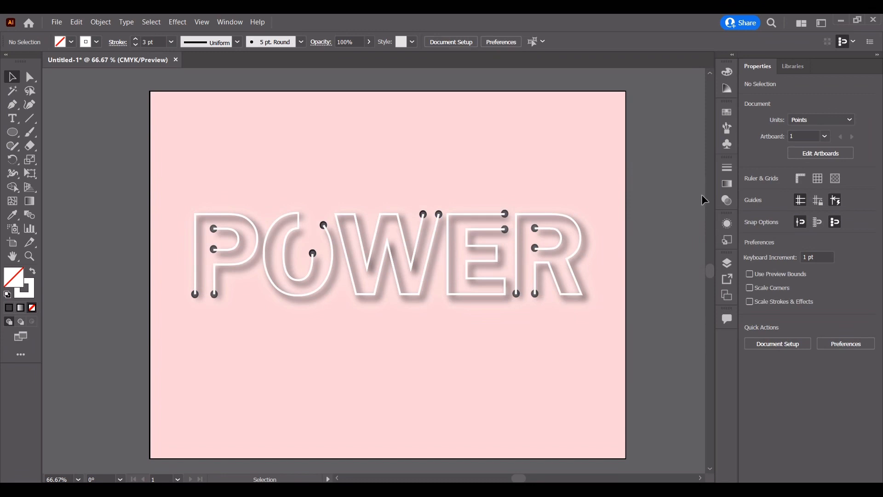
Draw a white unfilled rectangular frame about 768 by 587 pt just inside the artboard edges
left_click_drag(672, 215, 665, 213)
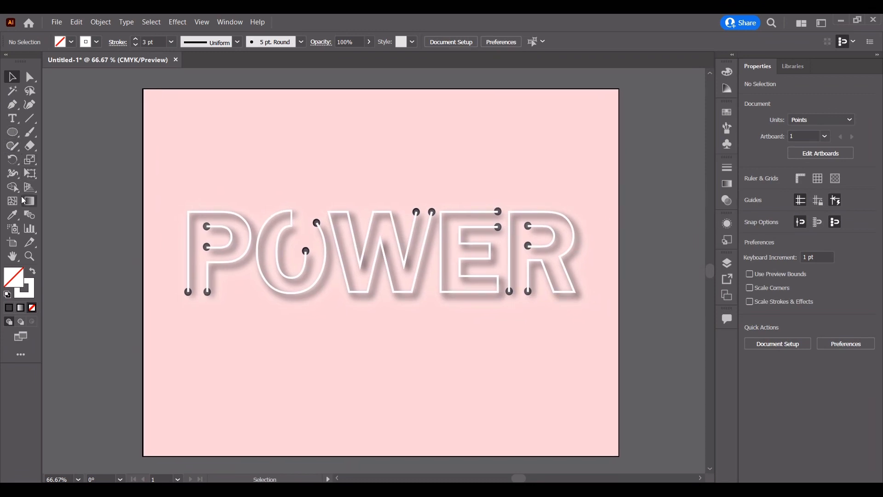
left_click_drag(20, 137, 41, 134)
left_click_drag(150, 96, 611, 448)
right_click(195, 96)
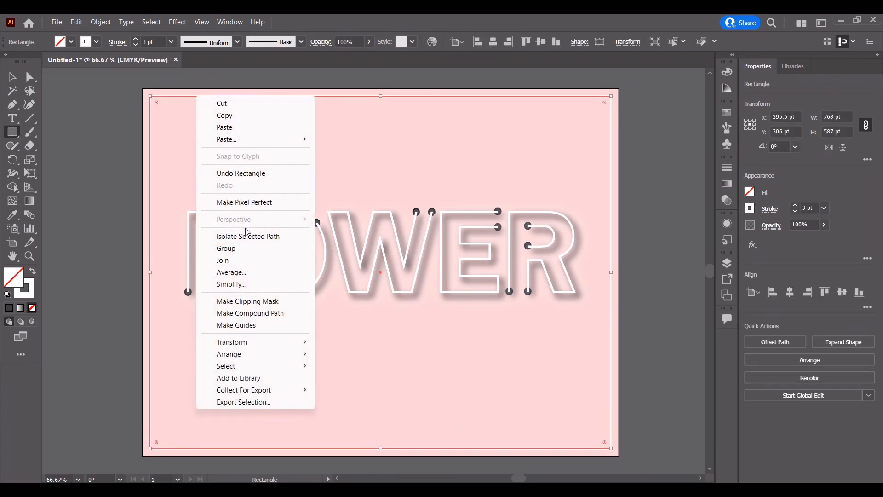
Add an anchor point on the frame's top edge near the upper-right corner and delete the segment between it and the corner
left_click(29, 77)
left_click(604, 104)
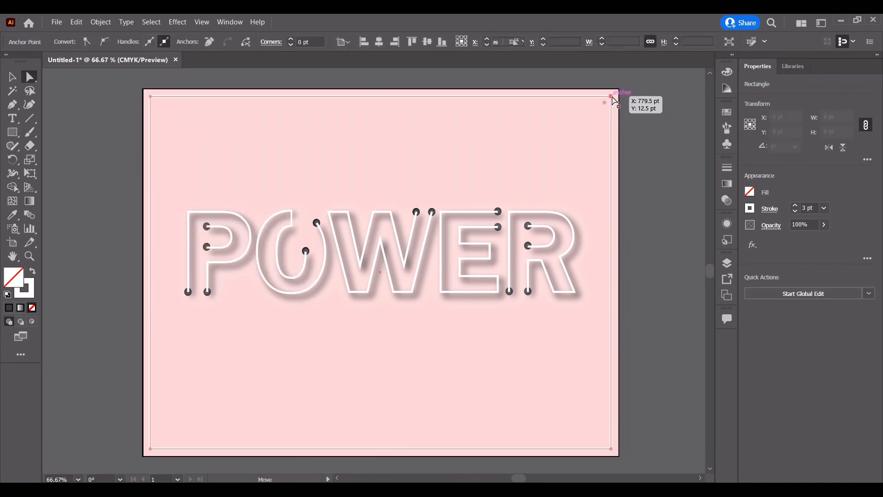
left_click(613, 106)
left_click(12, 105)
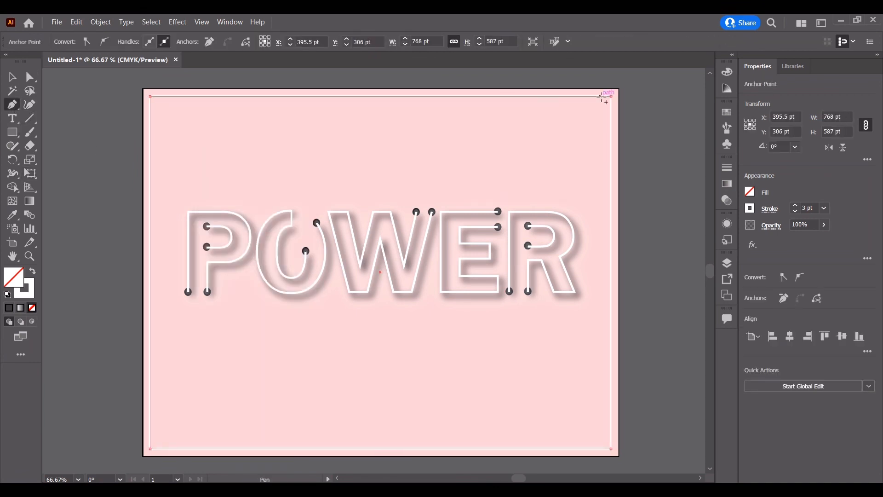
left_click(587, 96)
left_click(28, 79)
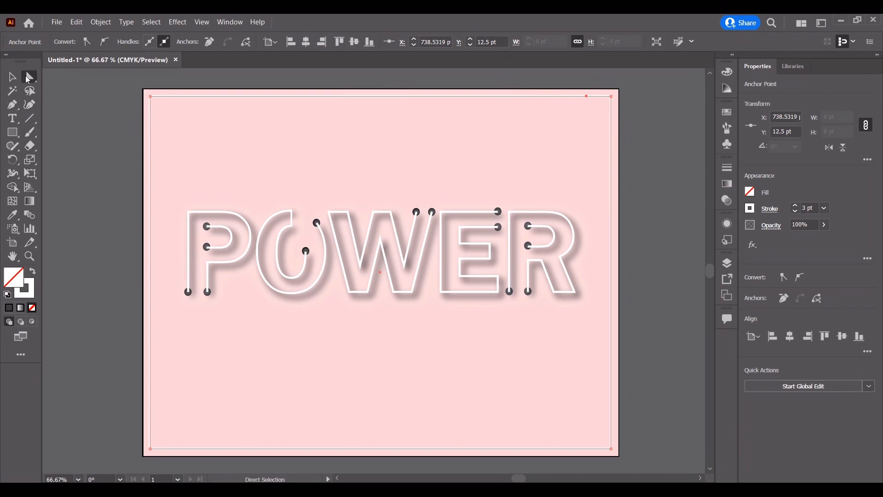
left_click(601, 122)
left_click(610, 115)
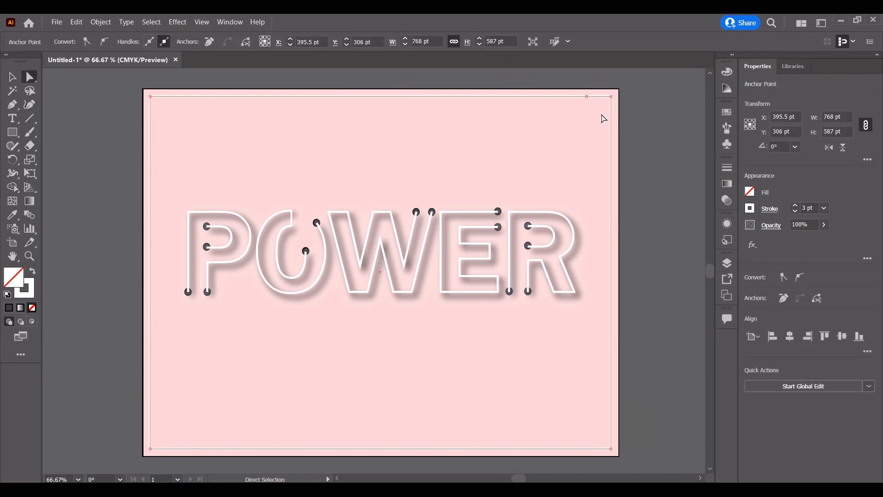
left_click(13, 78)
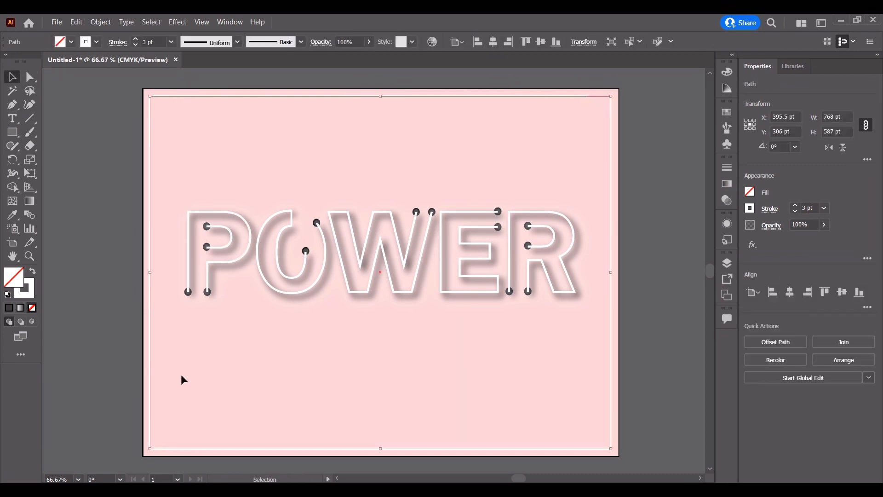
left_click(181, 374)
Lock the grouped POWER letter outlines
left_click(188, 294)
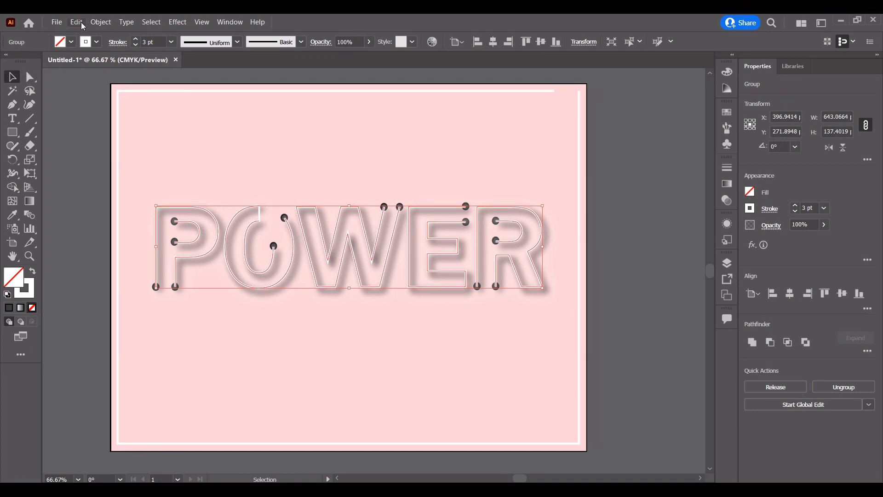
left_click(100, 22)
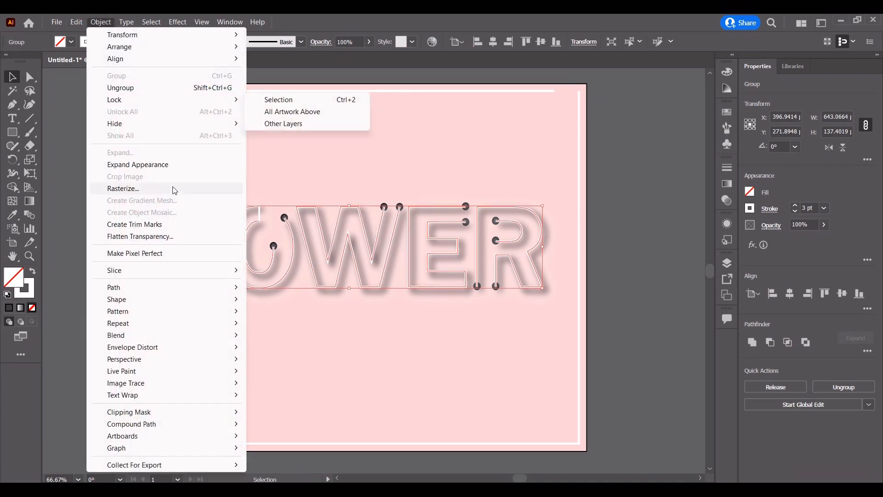
left_click(264, 99)
Copy the dark circle at the P's lower end onto both open ends of the frame near its upper-right corner
left_click(175, 286)
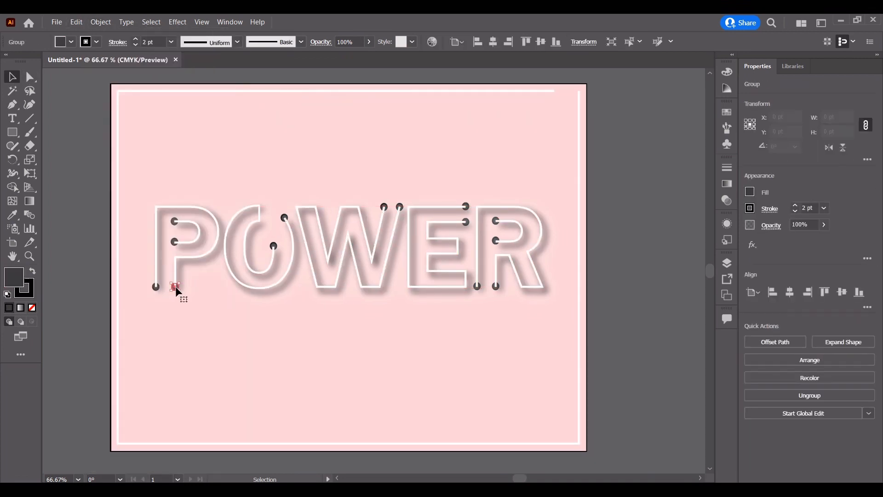
left_click_drag(175, 286, 581, 91)
left_click(555, 123)
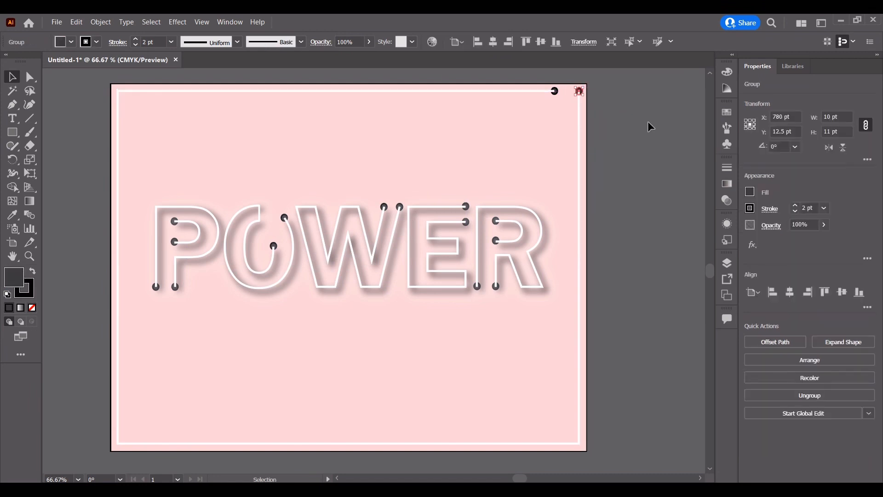
left_click(648, 124)
Add an anchor point on the frame's right edge below the upper-right corner and delete the segment above it
left_click(331, 91)
key("p")
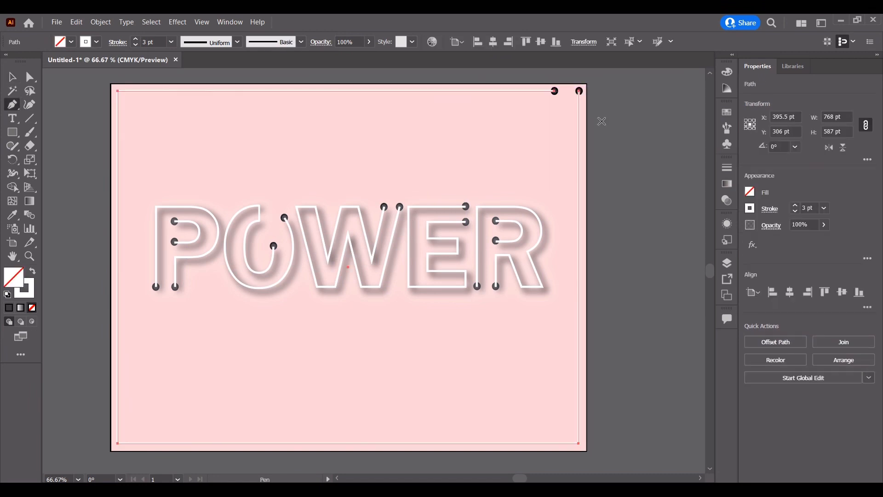
left_click(579, 116)
left_click(30, 77)
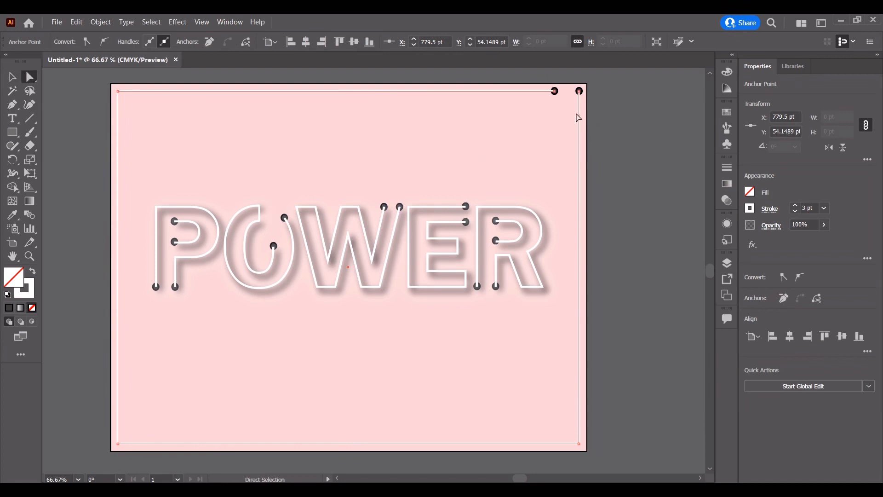
left_click(578, 114)
left_click(555, 118)
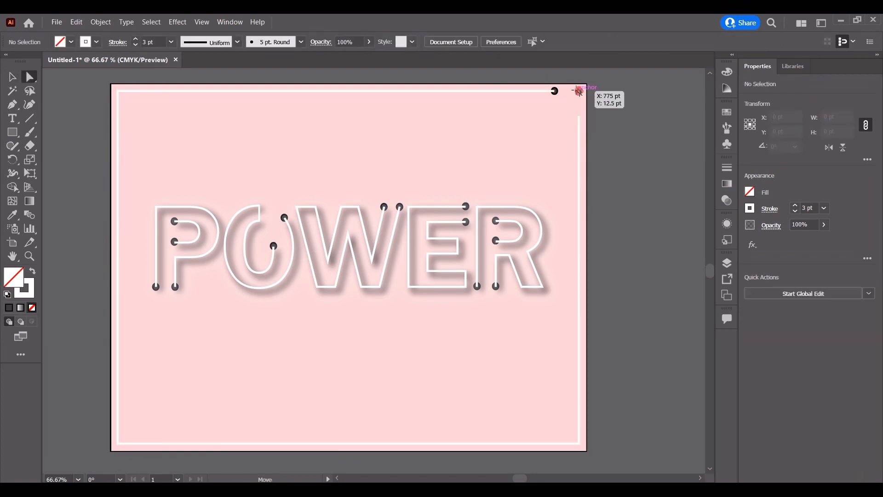
Move the dark circle at the upper-right corner straight down onto the open end of the frame's right edge
left_click(579, 92)
left_click(579, 116, "shift")
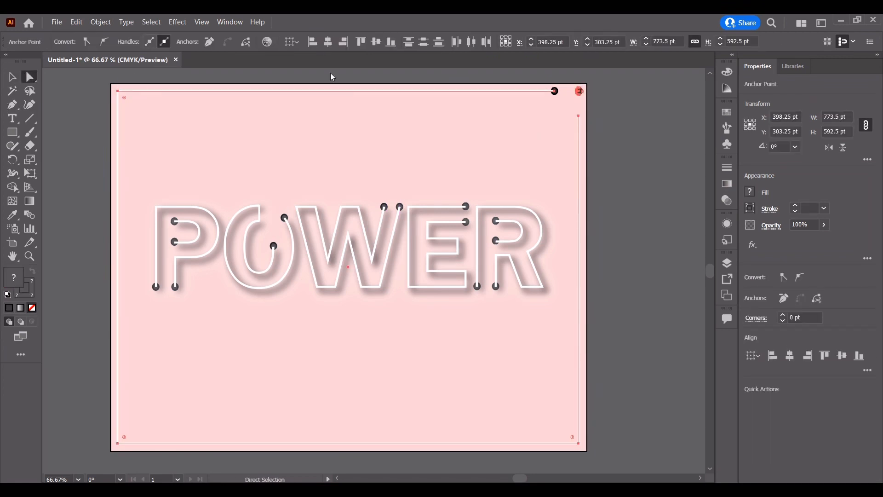
left_click(13, 78)
left_click(489, 180)
left_click(580, 92)
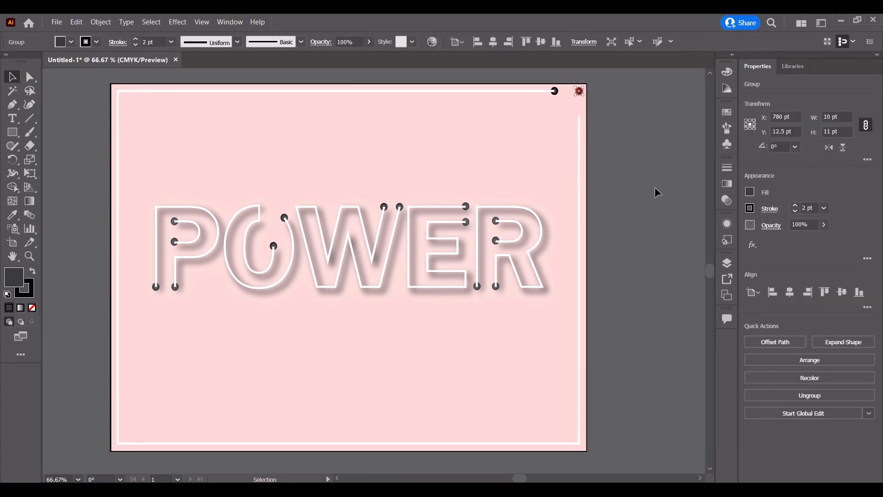
key("shift+Down")
key("shift+Down")
key("shift+Down")
key("shift+Down")
key("shift+Down")
key("shift+Down")
key("shift+Down")
key("shift+Down")
left_click(490, 176)
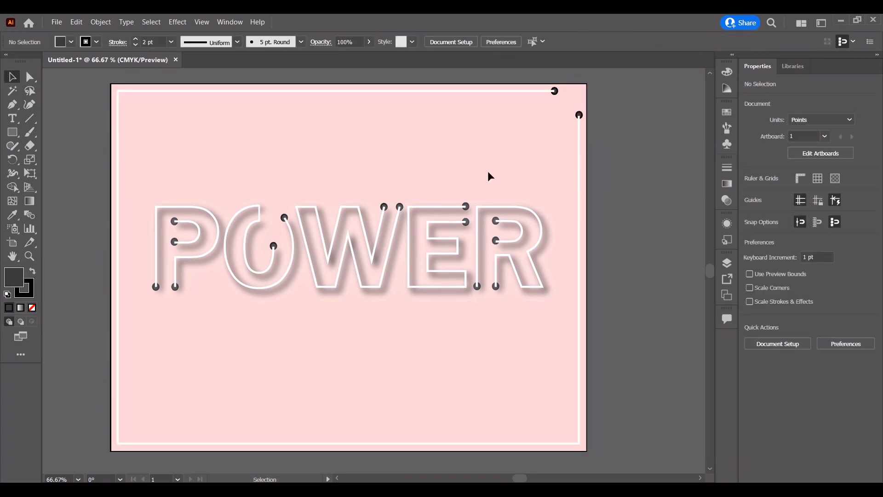
Apply an Outer Glow effect to the white frame
left_click(117, 228)
left_click(184, 23)
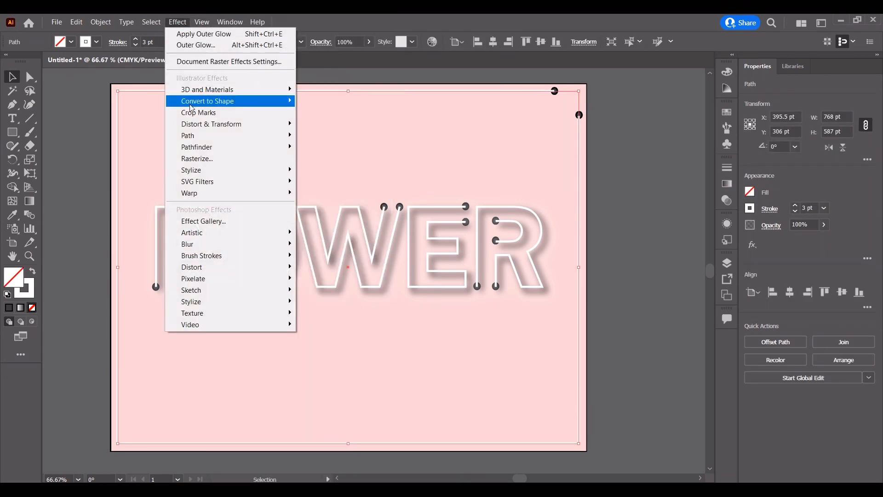
mouse_move(203, 171)
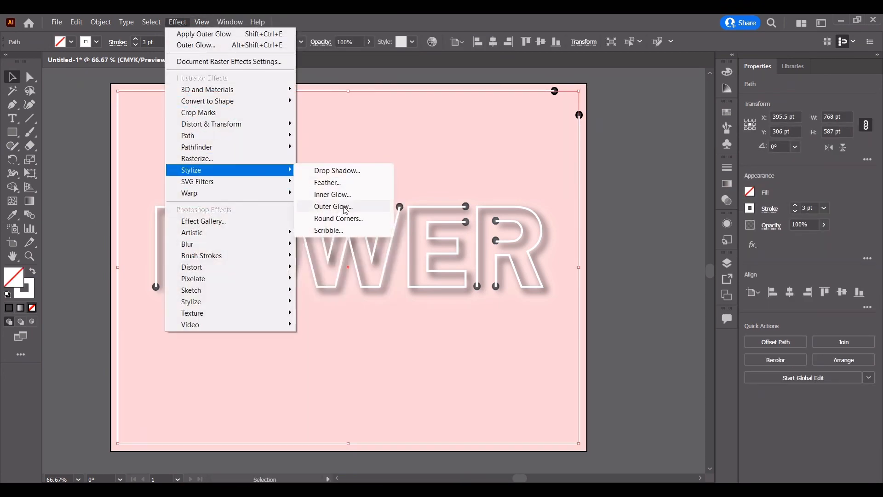
left_click(366, 207)
left_click(610, 240)
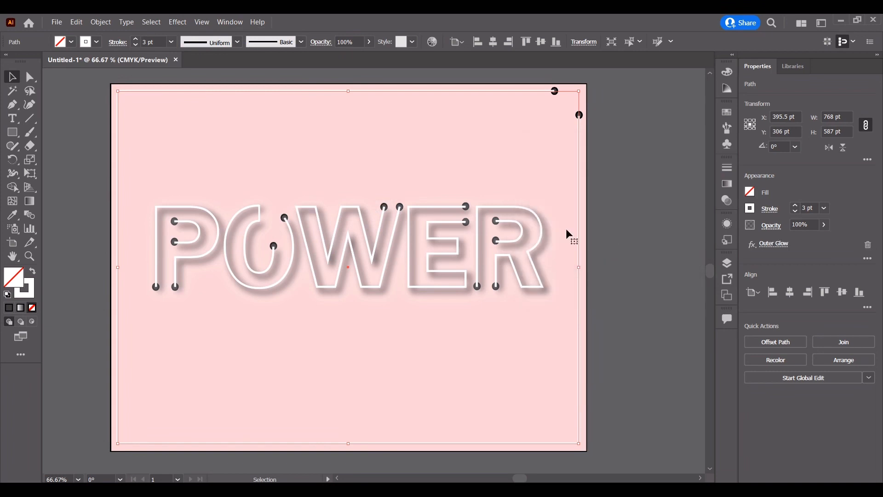
Set up a Drop Shadow on the white frame in Multiply mode with 7 pt X and Y offsets and 10 pt blur
left_click(179, 23)
mouse_move(216, 170)
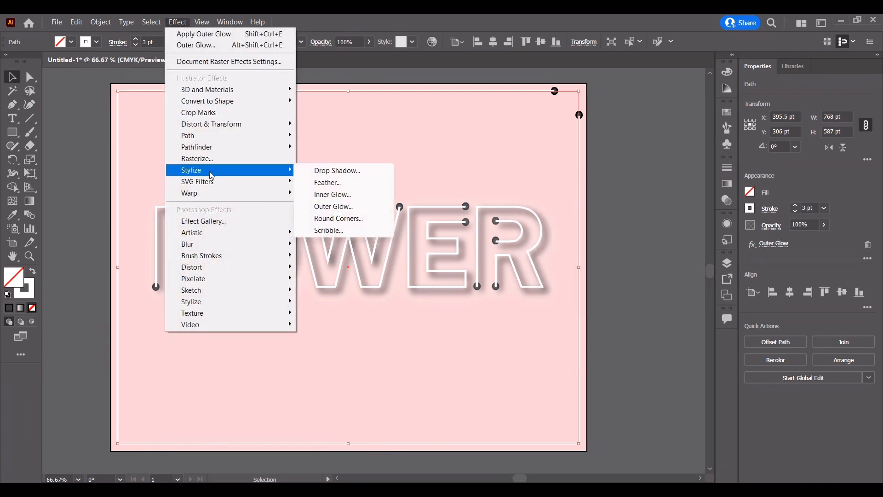
left_click(336, 170)
left_click(501, 168)
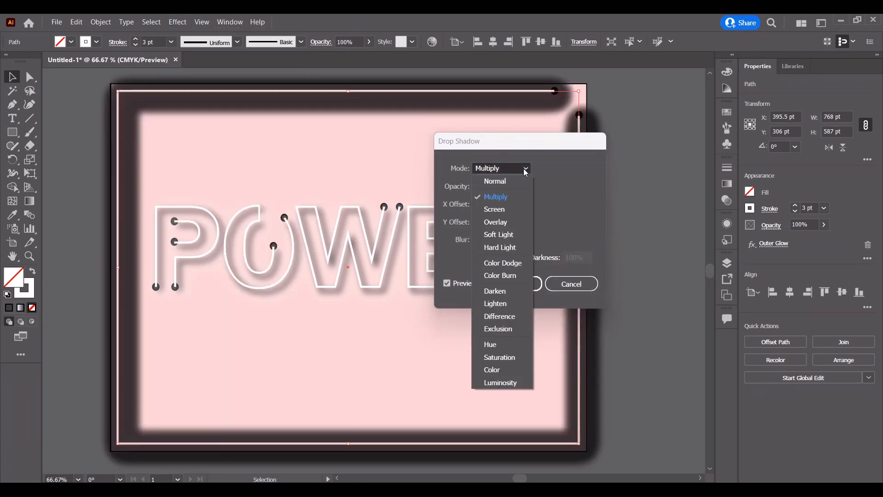
left_click(564, 191)
left_click(477, 237)
left_click(477, 237)
left_click(477, 237)
left_click(477, 237)
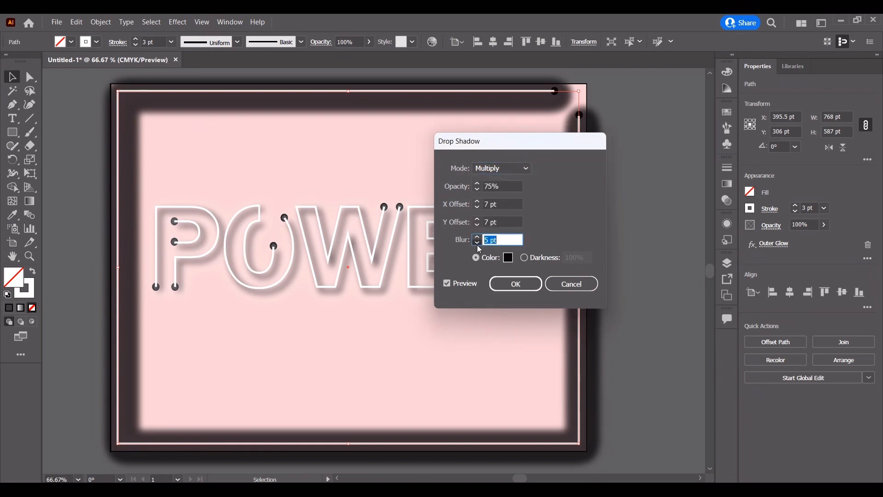
Lower the frame's drop shadow opacity to 20%
left_click(480, 190)
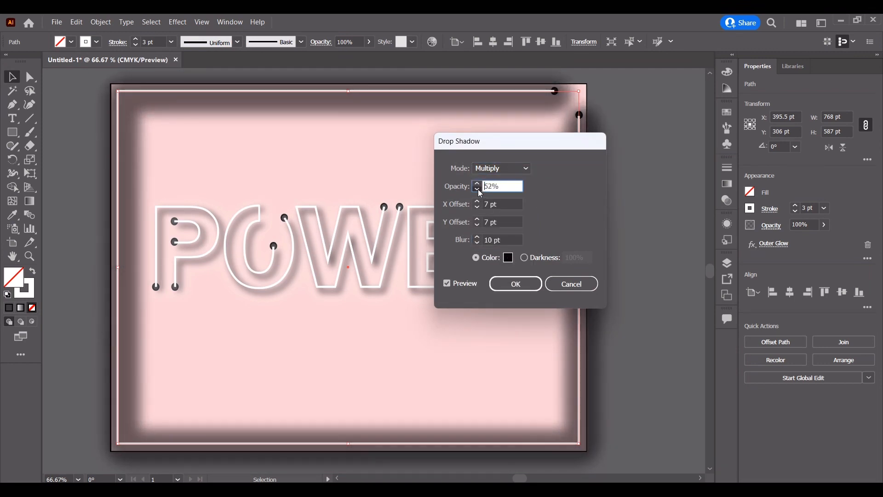
left_click(480, 190)
left_click(480, 190)
left_click(480, 190)
left_click(480, 190)
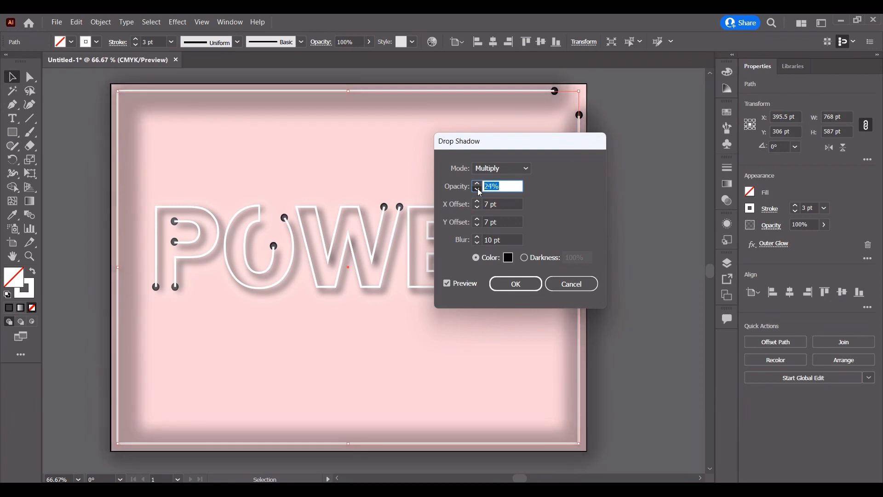
left_click(478, 190)
Change the color of the frame's drop shadow to white
left_click(508, 258)
left_click(465, 172)
key("Return")
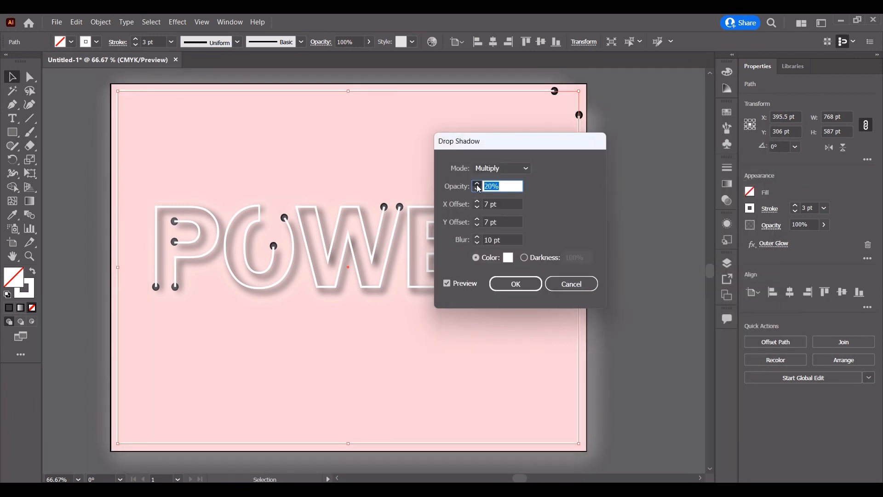
Switch the frame's drop shadow to Screen mode, reduce its opacity for a faint white glow, and apply the effect
left_click(517, 170)
left_click(516, 210)
left_click(478, 191)
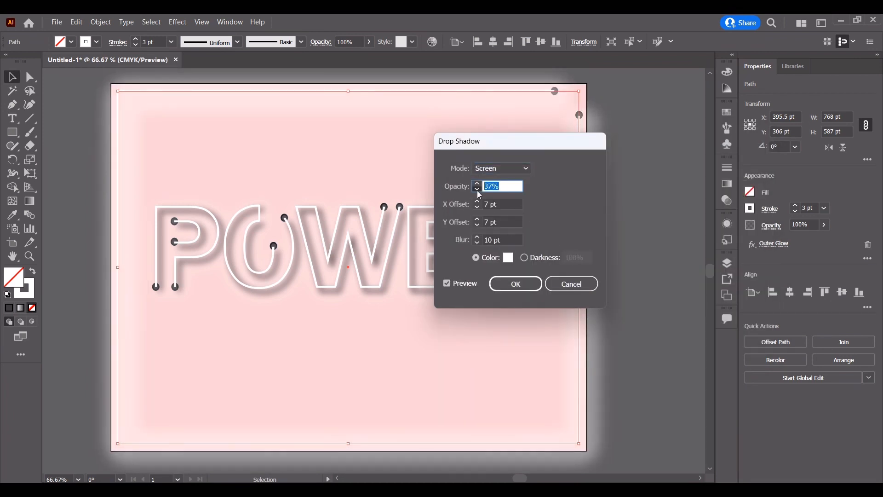
left_click(516, 284)
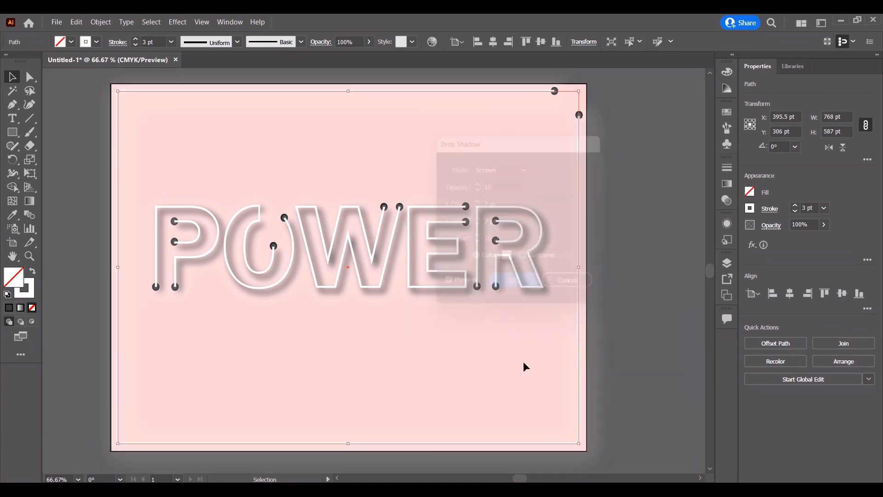
left_click(525, 366)
Open the existing Drop Shadow effect of the POWER text group and change its shadow color to white
left_click(101, 22)
left_click(113, 112)
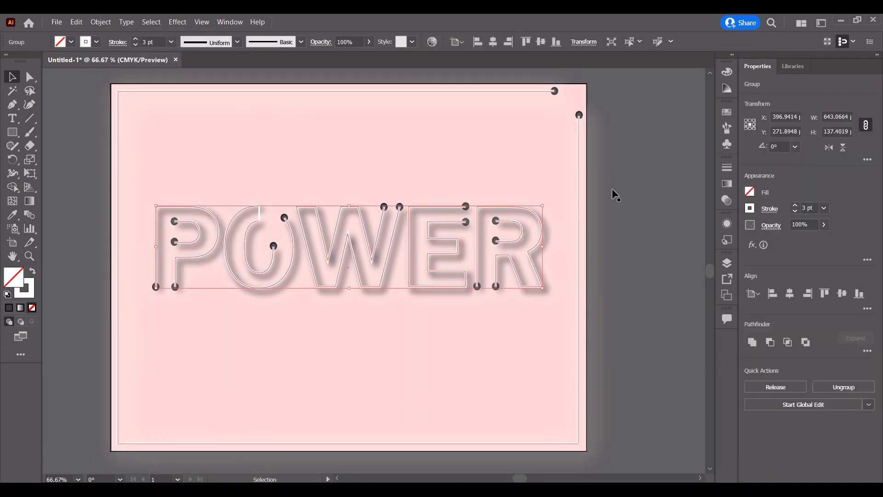
left_click(869, 261)
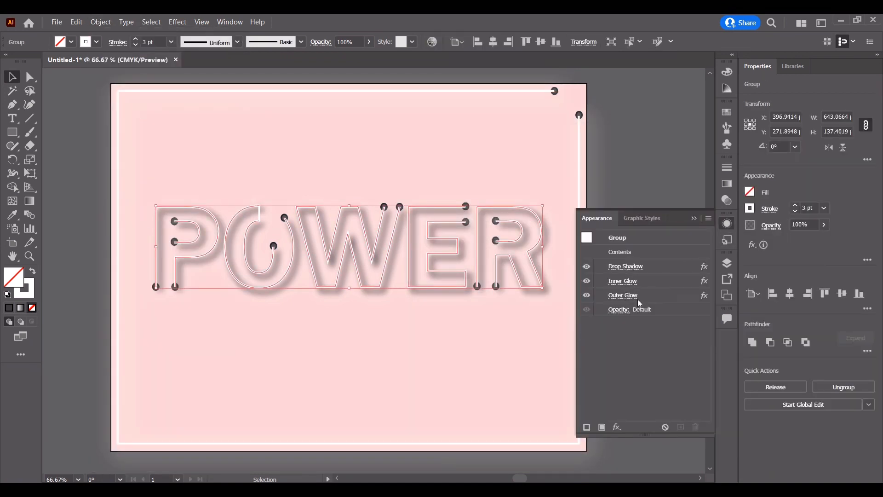
left_click(626, 266)
left_click(507, 259)
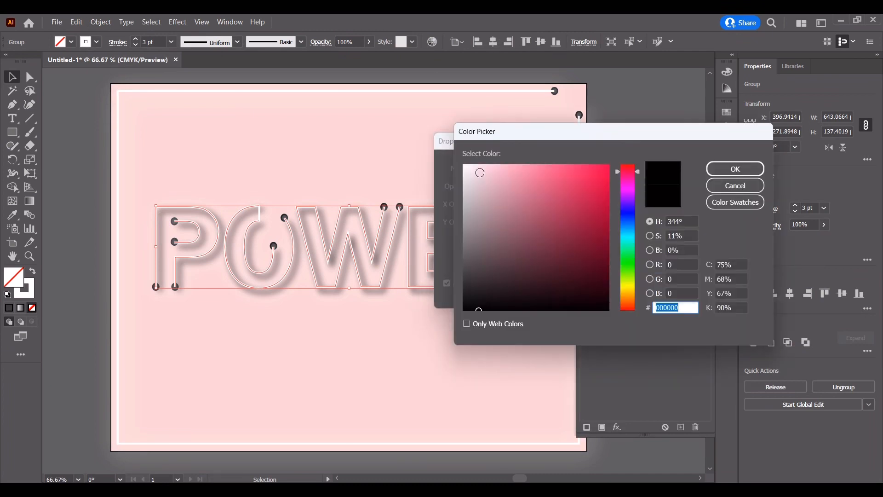
key("Return")
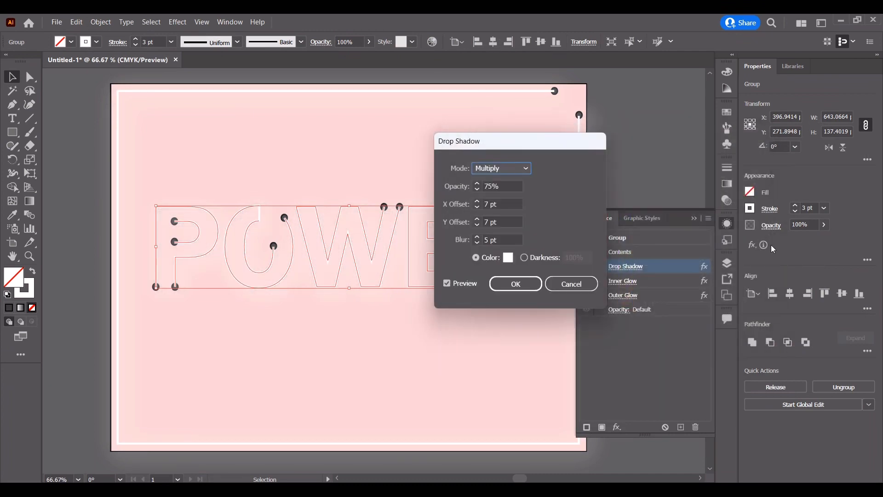
Set the POWER text's drop shadow to Screen mode, apply it, and deselect the artwork
left_click(512, 167)
left_click(511, 205)
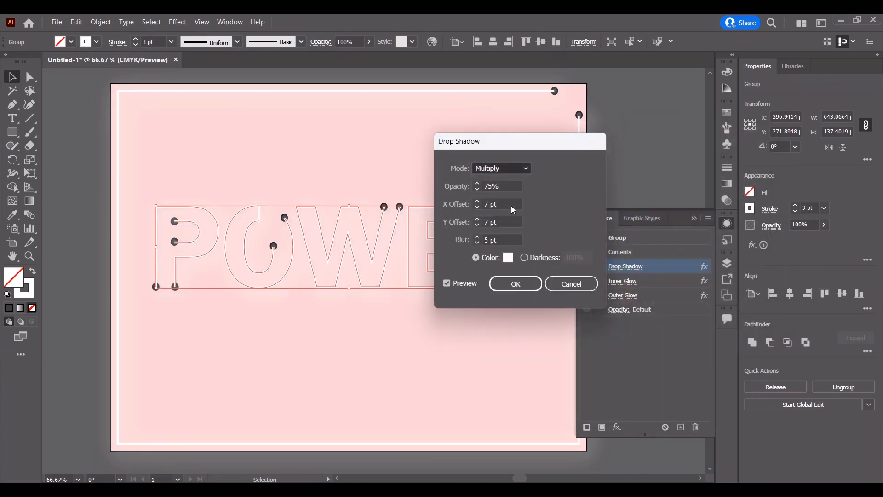
left_click(532, 282)
left_click(651, 159)
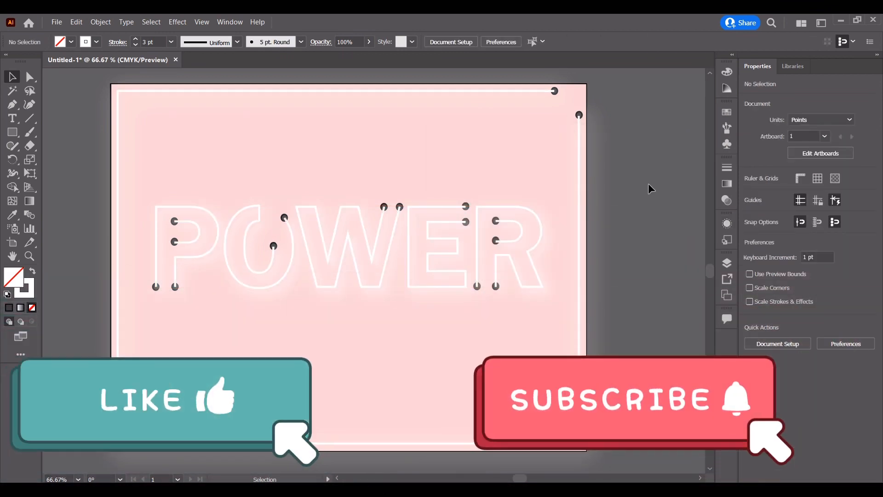
left_click_drag(644, 215, 677, 216)
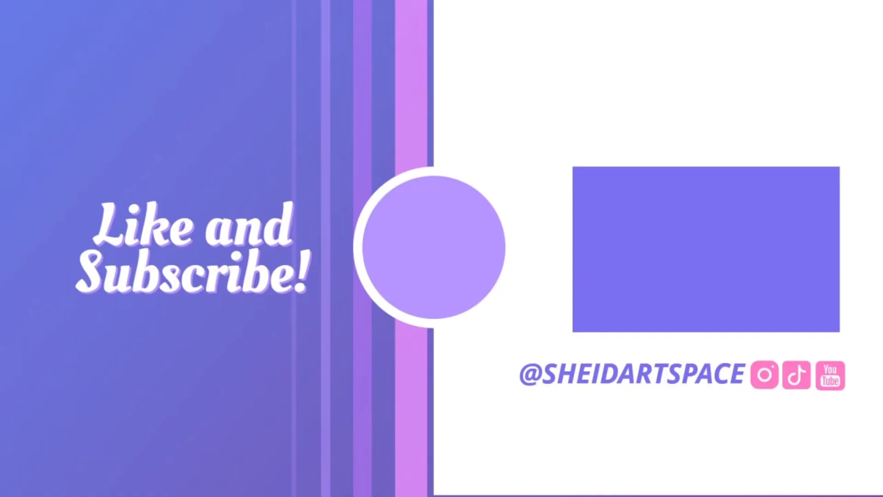